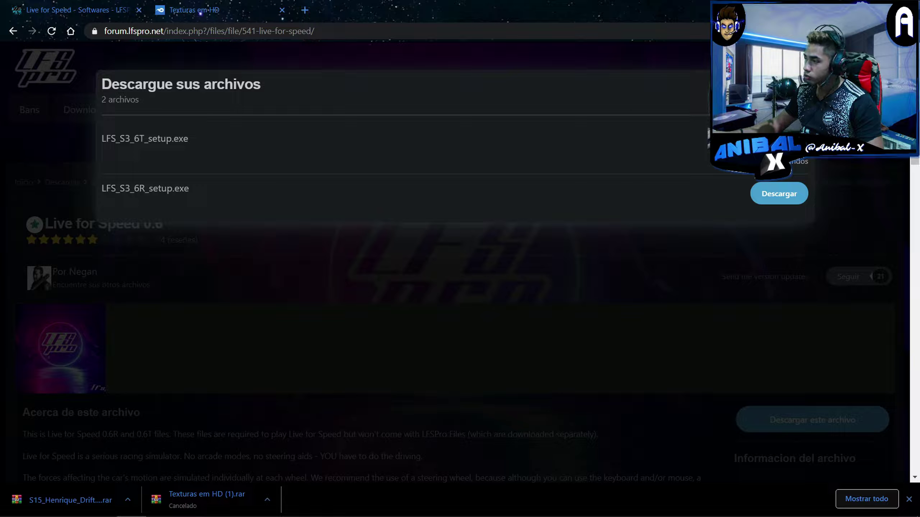
Step: Find the LFSPro Launcher in the forum's downloads and view its downloadable files, including Launcher_6T.zip
click(1, 112)
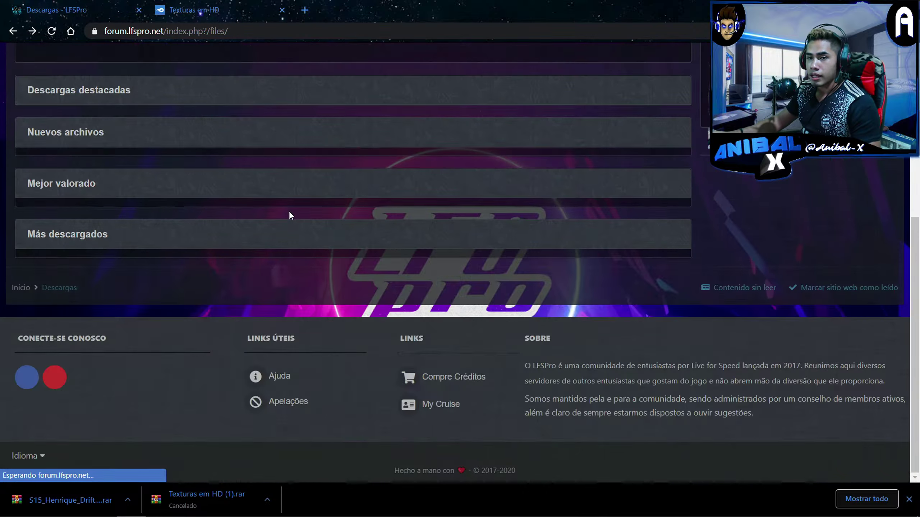
scroll(452, 275, down, 8)
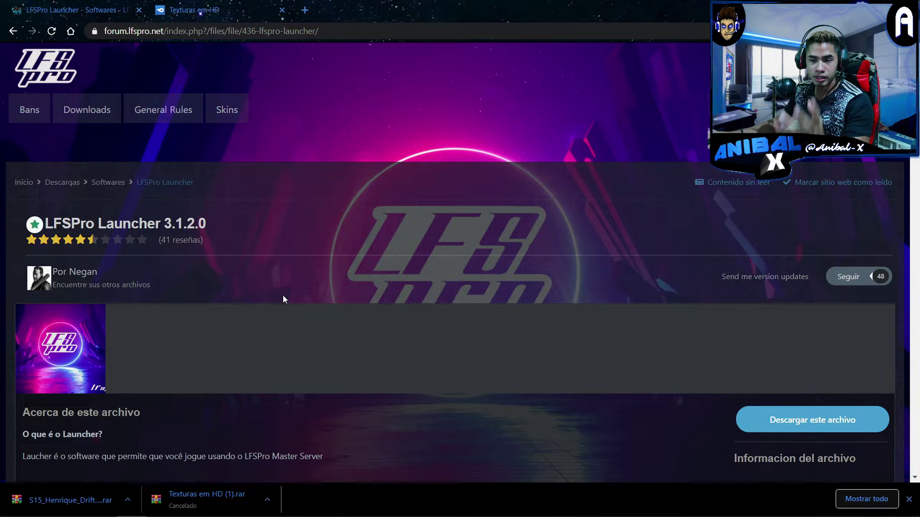
click(823, 431)
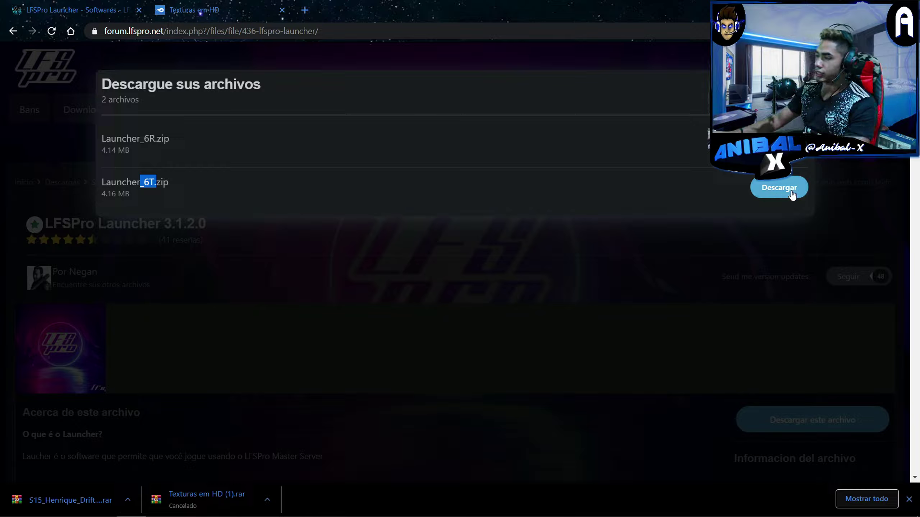
click(780, 181)
click(802, 82)
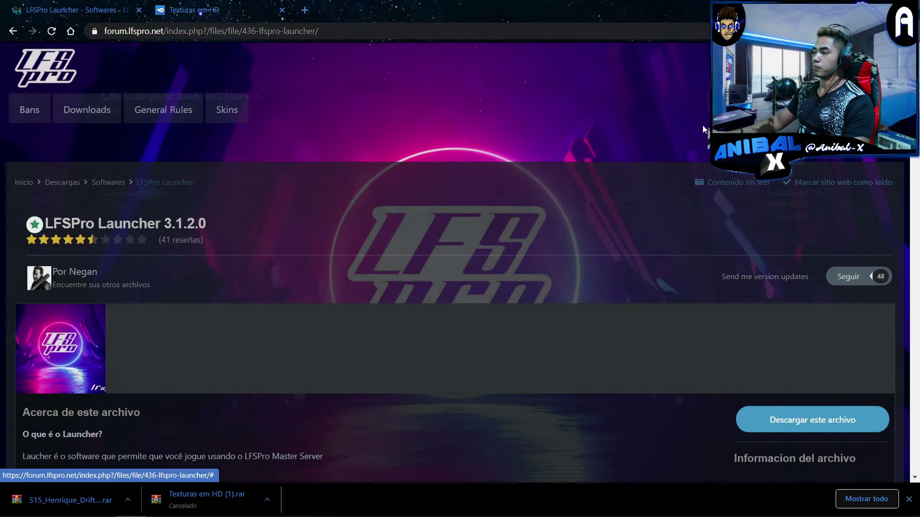
Step: View the MediaFire download page for Texturas em HD.rar and return to the forum
click(209, 5)
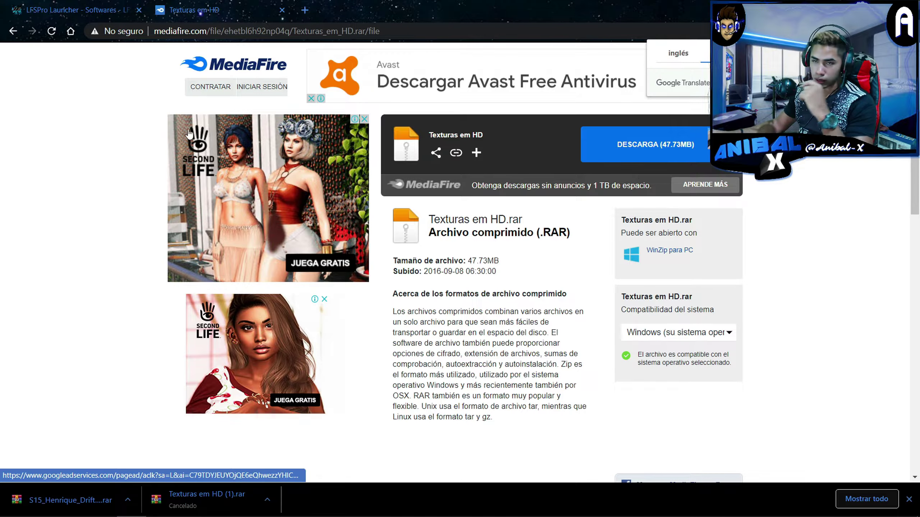
click(91, 5)
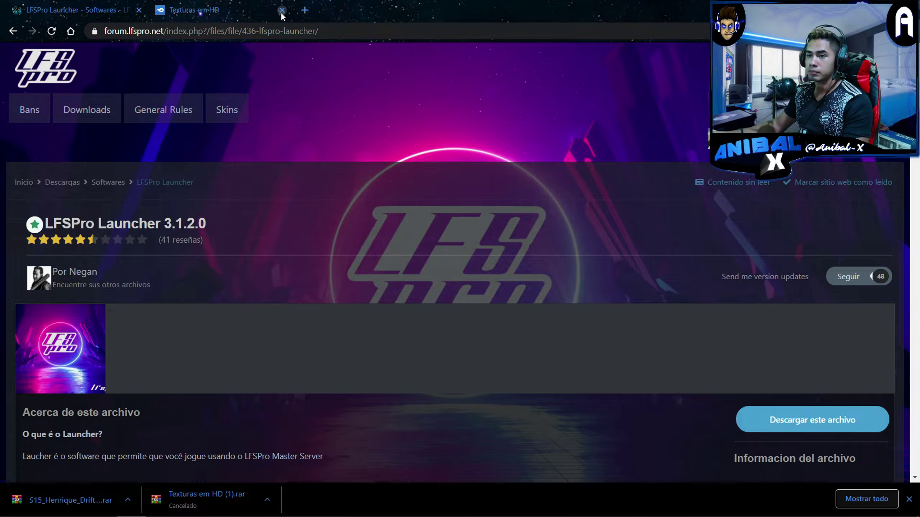
Step: Find the XR - Nissan Silvia S15 mod among the forum's new files and request its download
click(11, 37)
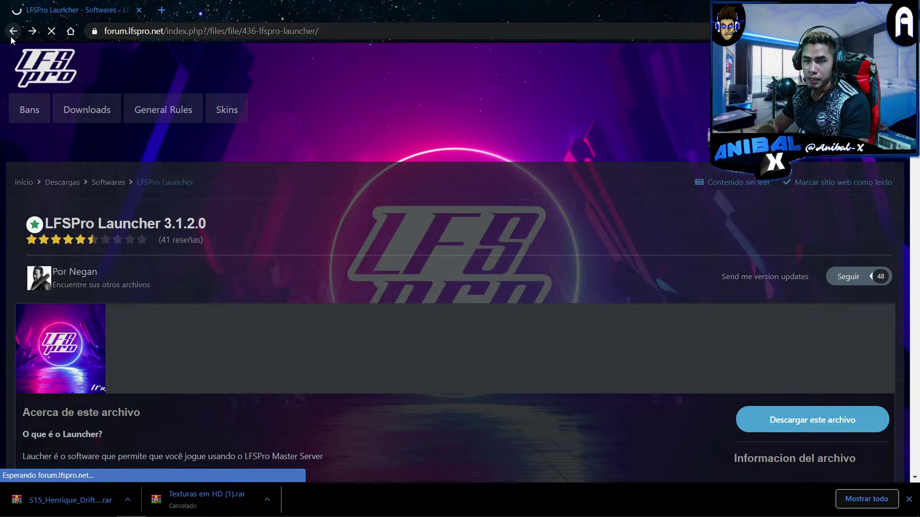
scroll(47, 238, down, 4)
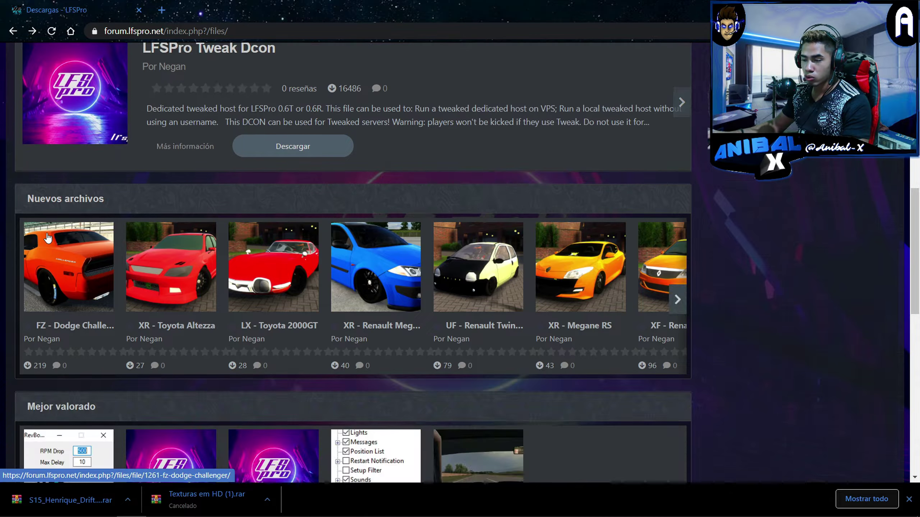
click(677, 301)
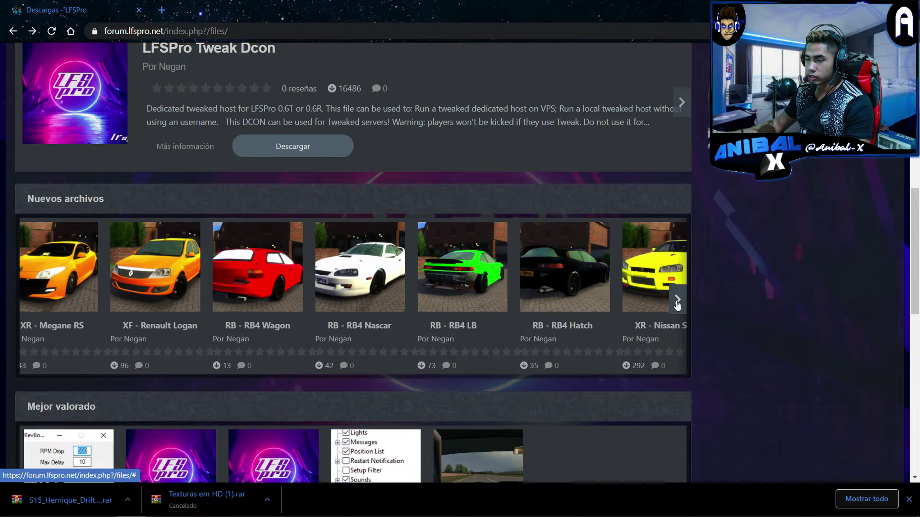
click(677, 301)
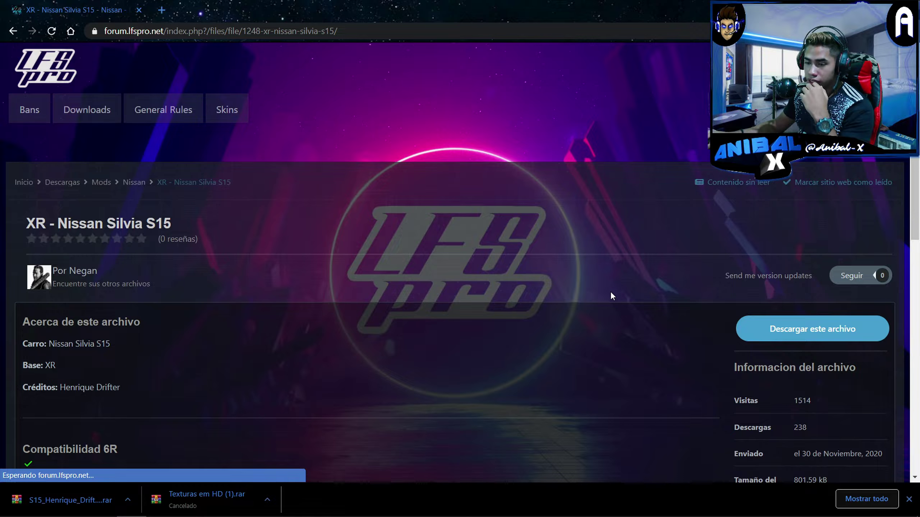
scroll(877, 202, down, 7)
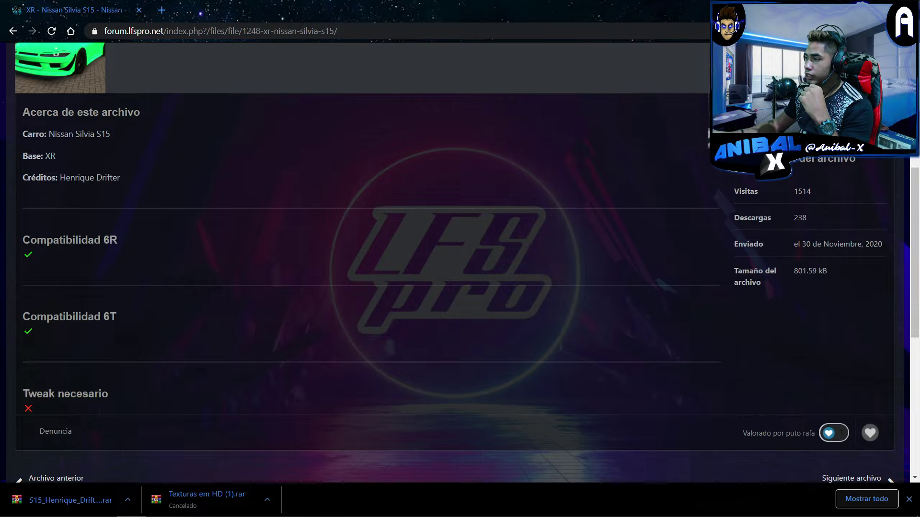
click(833, 120)
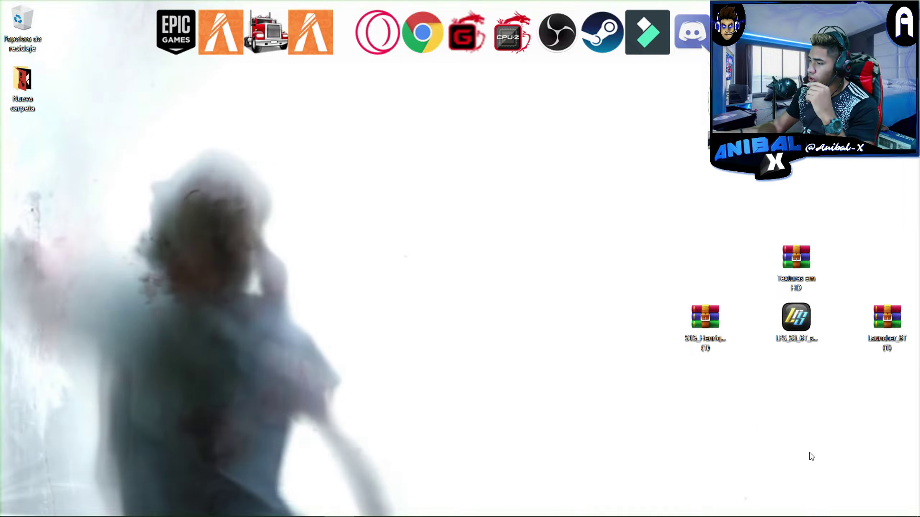
Step: Run the LFS_S3_6T_setup installer from the desktop
drag(611, 230, 915, 379)
double_click(780, 327)
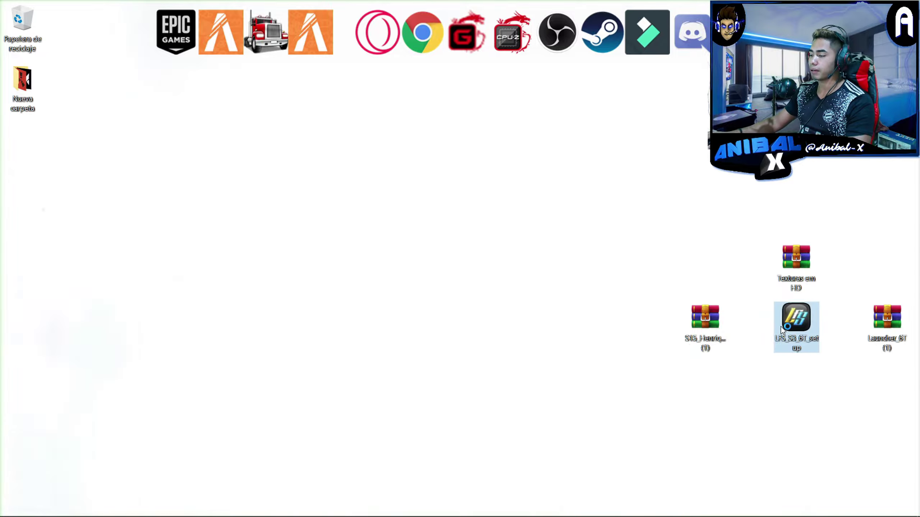
Step: Create a desktop folder named lfs and place it near the downloaded game files
right_click(610, 327)
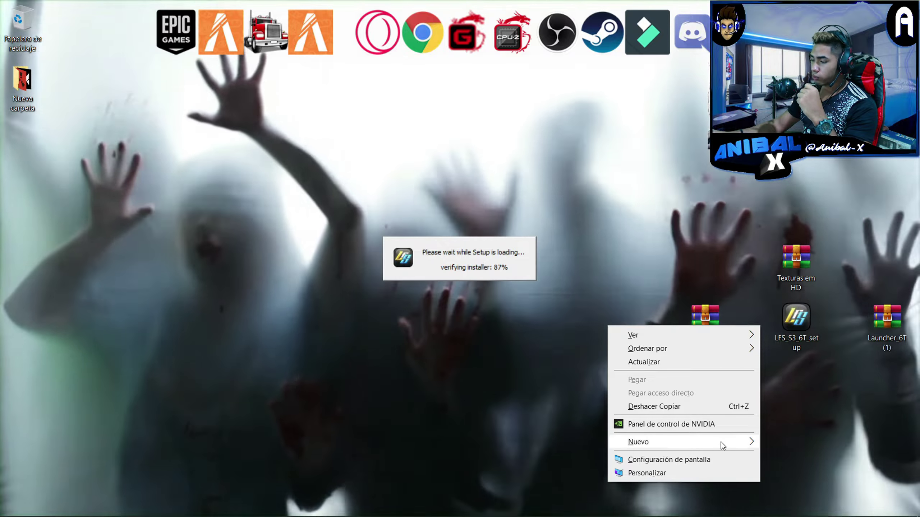
mouse_move(726, 441)
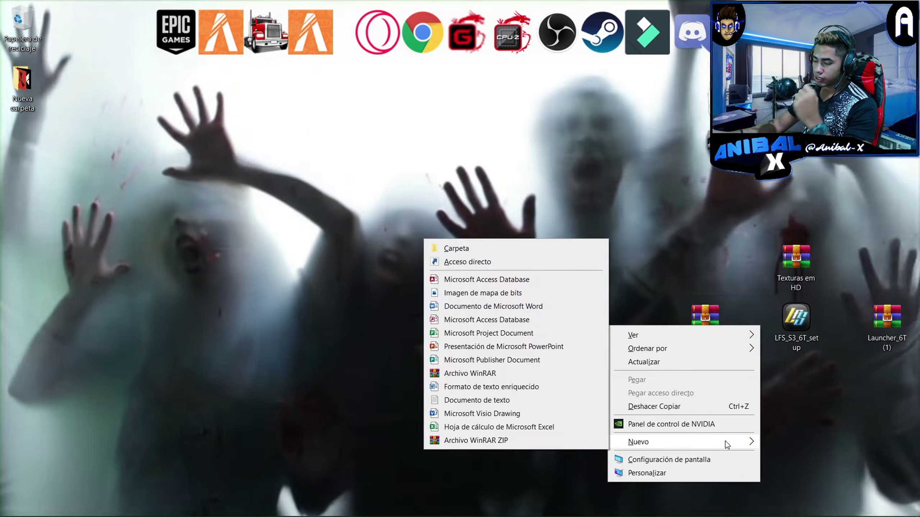
click(527, 248)
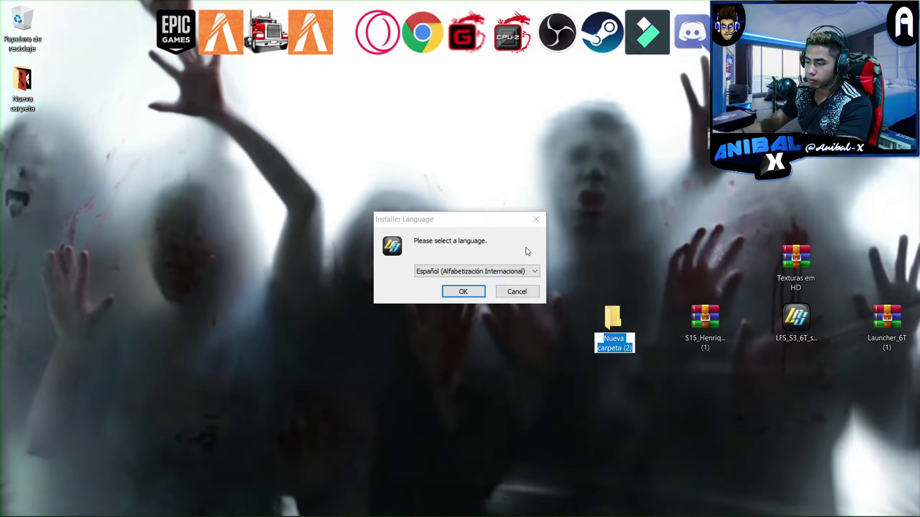
text(lfs)
key(Return)
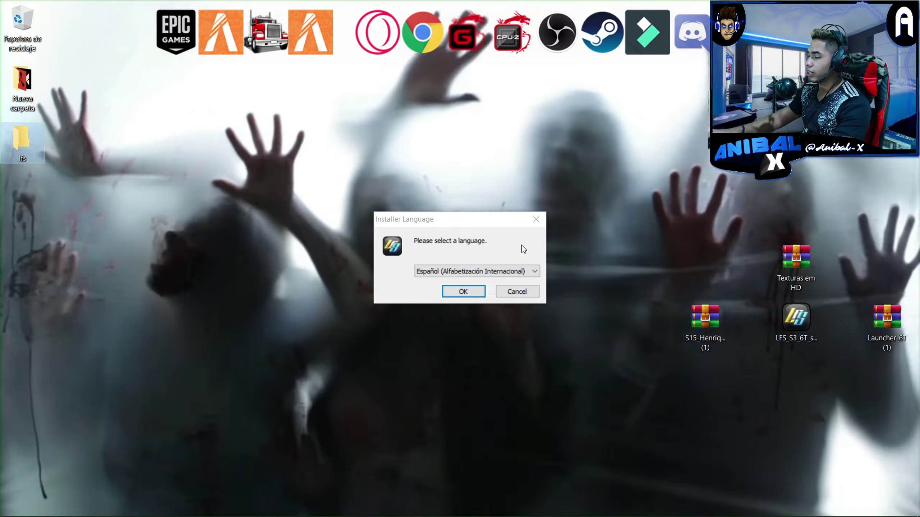
drag(17, 145, 662, 205)
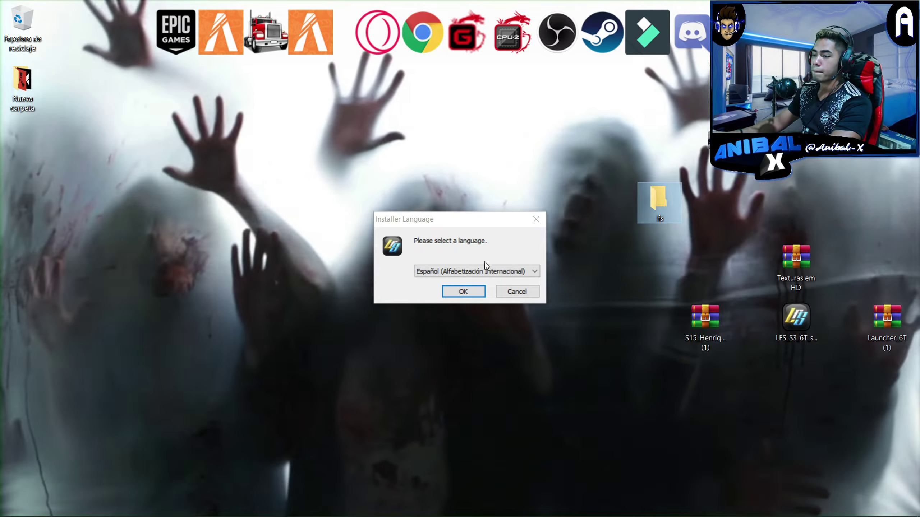
Step: Install Live for Speed into the desktop lfs folder, with Español (Alfabetización Internacional) as the installer language
click(463, 289)
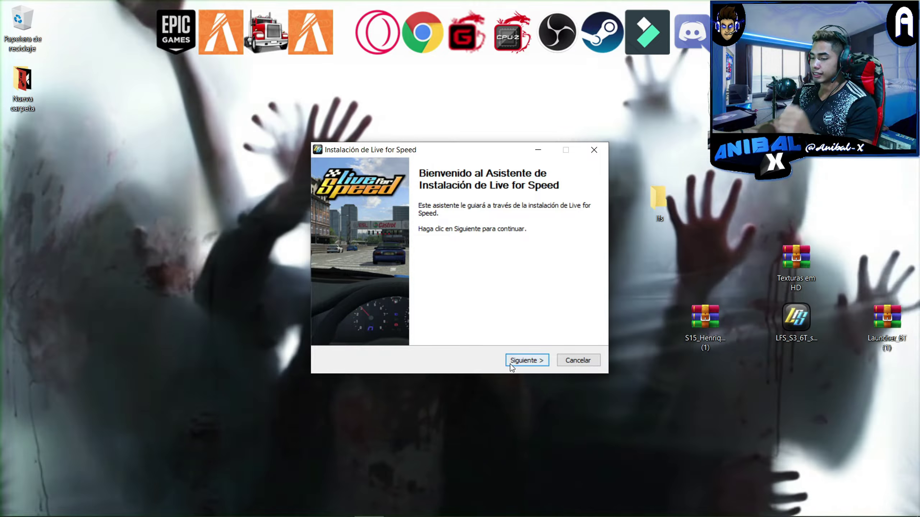
click(511, 364)
click(511, 364)
click(548, 289)
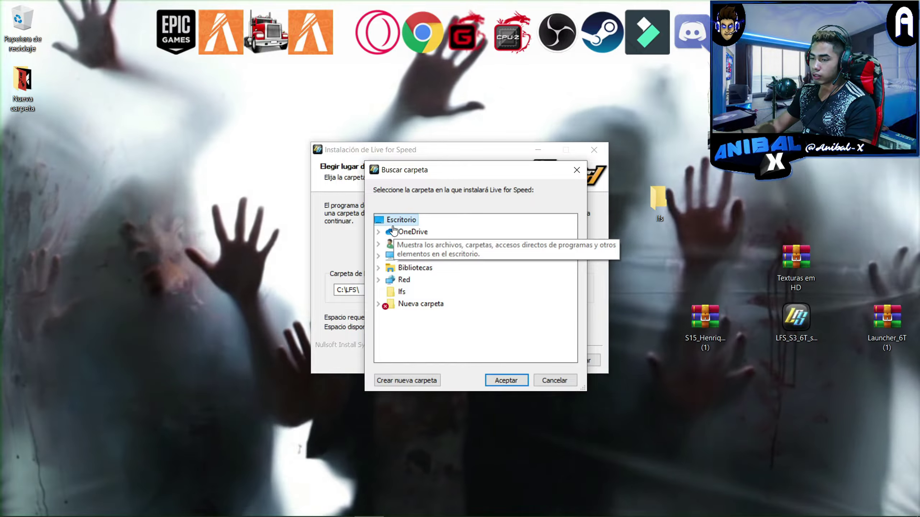
click(401, 291)
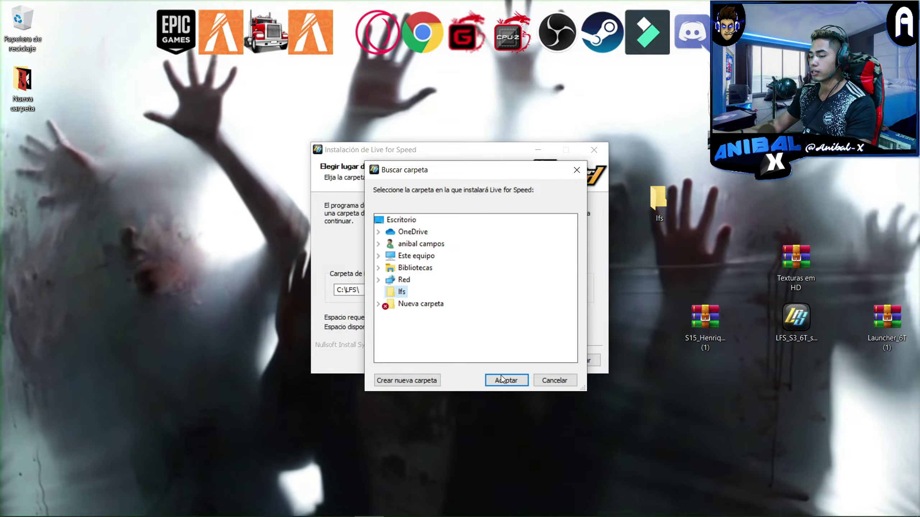
click(501, 377)
click(525, 361)
click(540, 363)
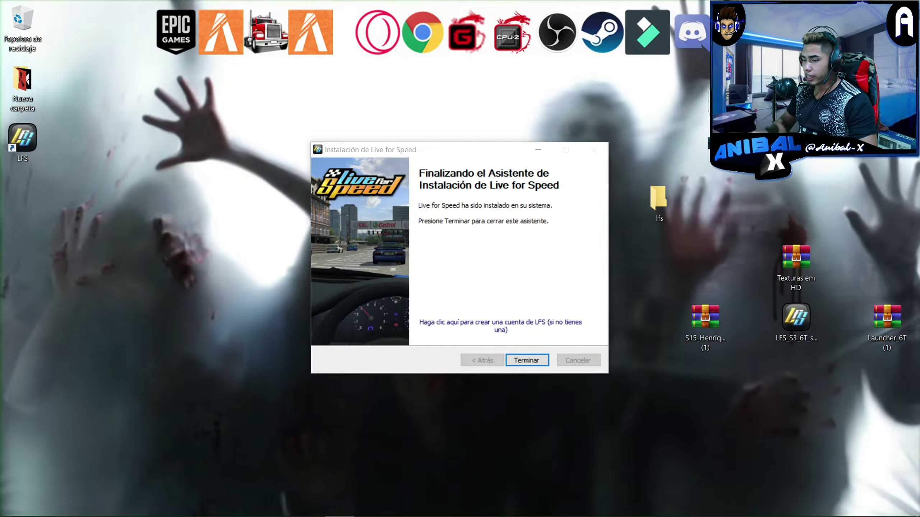
click(528, 366)
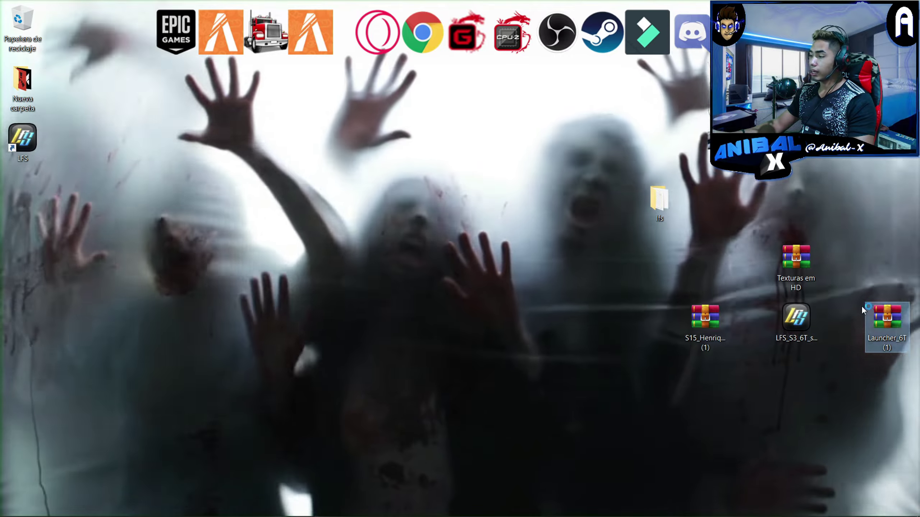
Step: Open the Launcher_6T (1) archive beside the desktop lfs folder and try to extract LFSProLauncher.exe straight into that folder
double_click(881, 319)
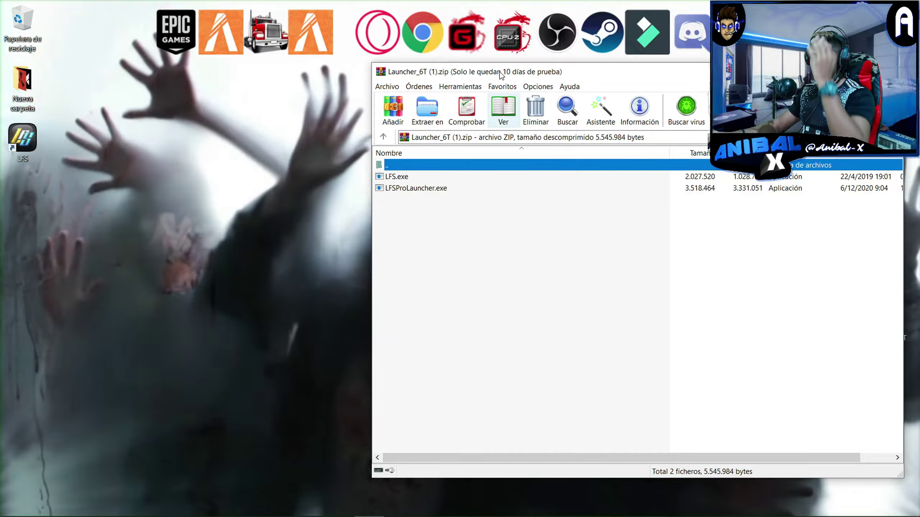
drag(511, 74, 177, 78)
click(157, 195)
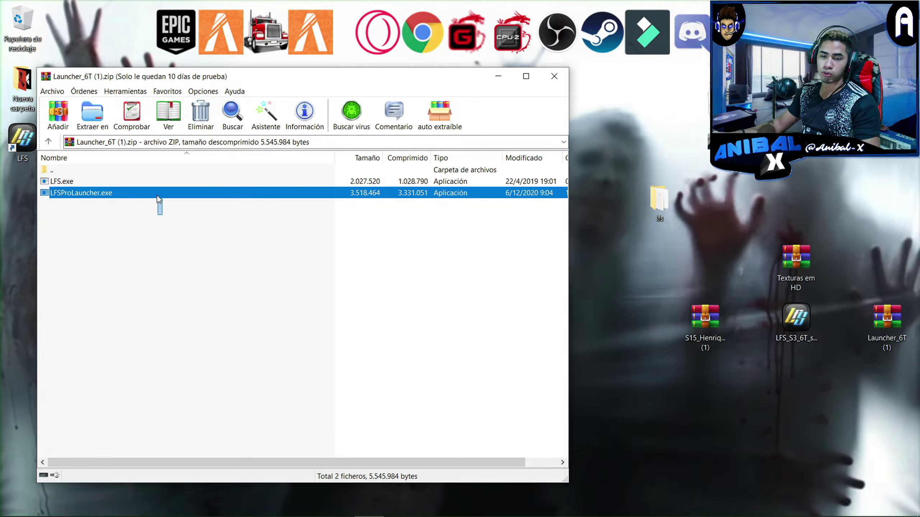
drag(157, 198, 654, 220)
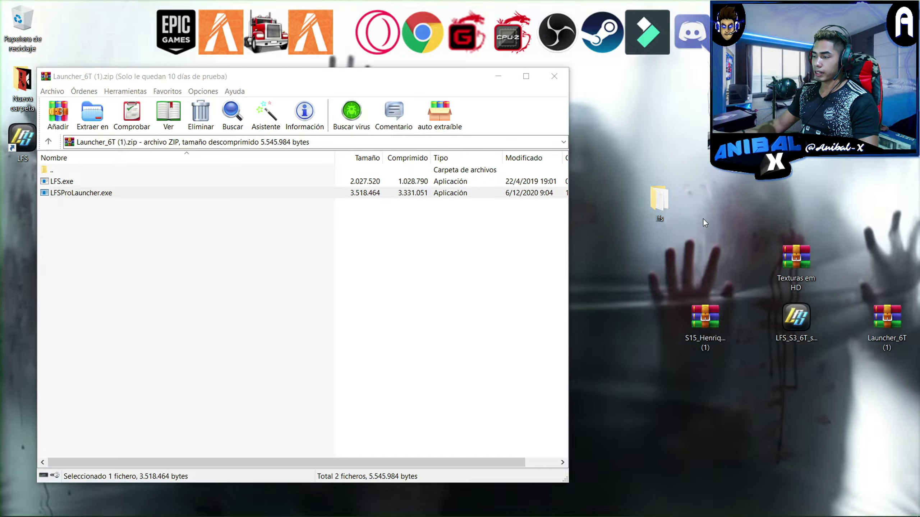
Step: Open the lfs folder and extract LFS.exe and LFSProLauncher.exe from the archive into it, replacing the existing LFS.exe
double_click(659, 201)
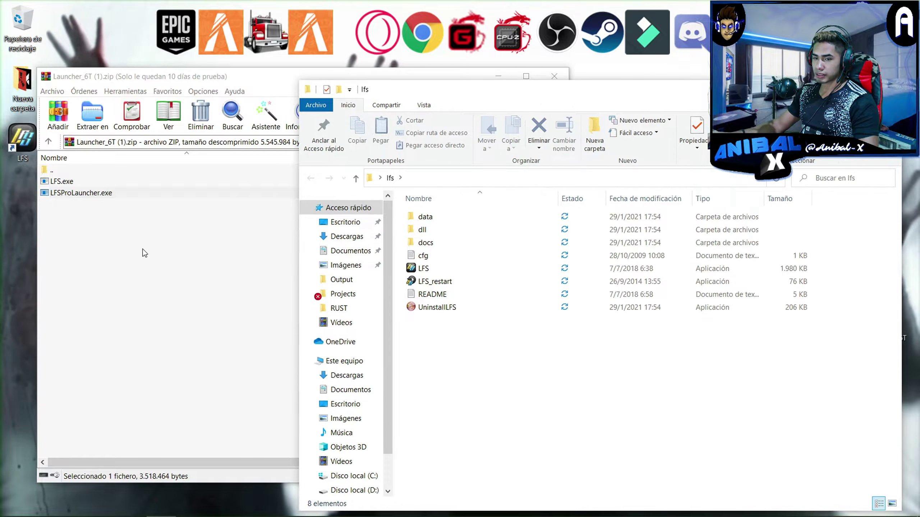
click(133, 191)
shift+click(129, 182)
drag(129, 183, 670, 384)
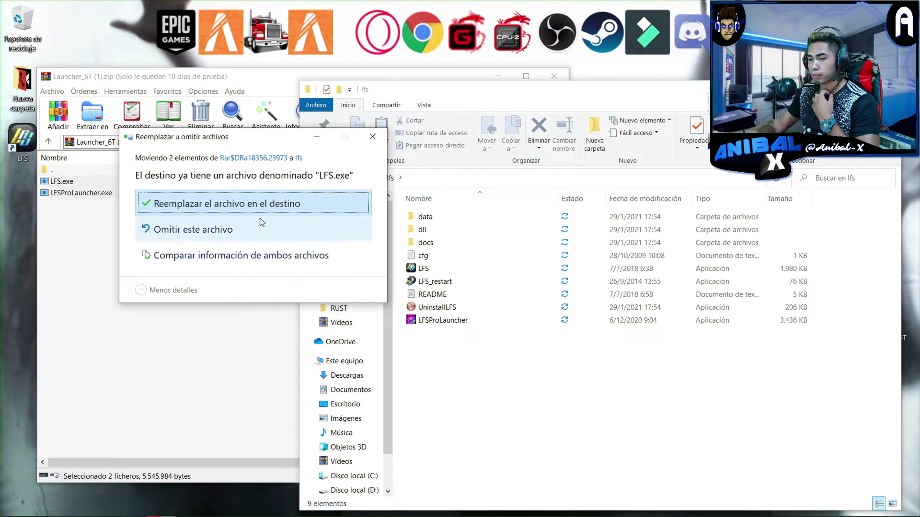
click(249, 208)
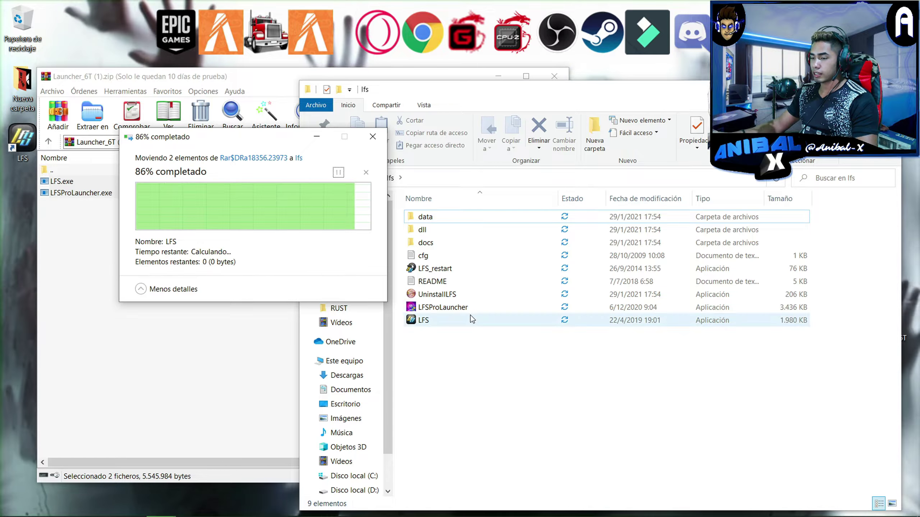
Step: Run LFSProLauncher, log in with the prefilled account, request Live for Speed to start and close the launcher
double_click(463, 311)
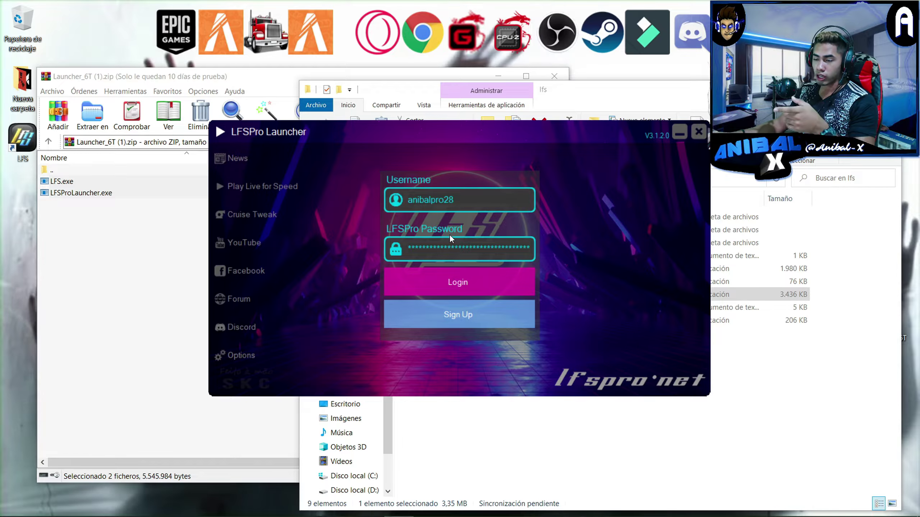
click(452, 283)
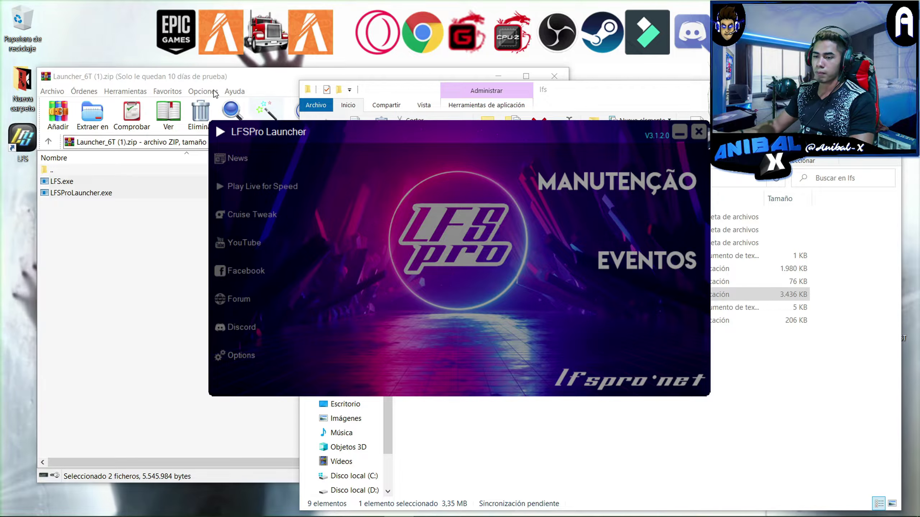
click(246, 184)
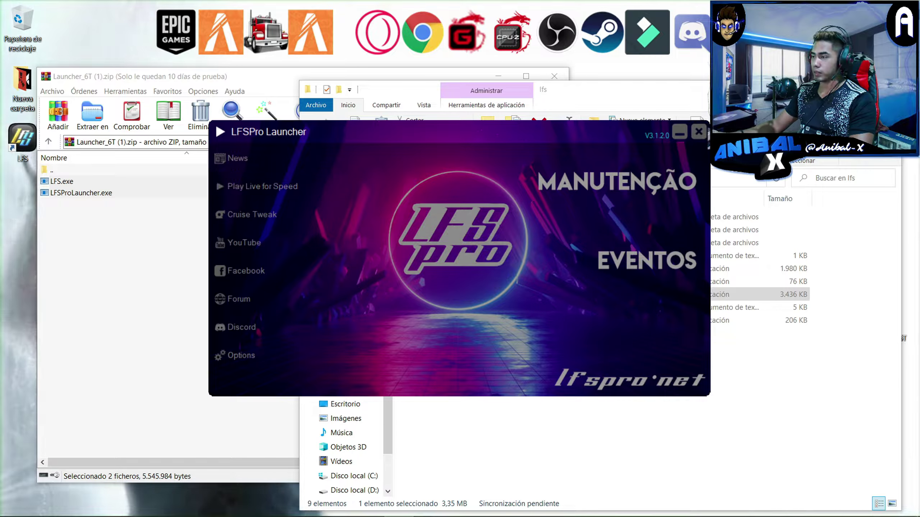
click(698, 132)
Step: Close the launcher archive and open the Texturas em HD archive beside the lfs folder window
click(554, 76)
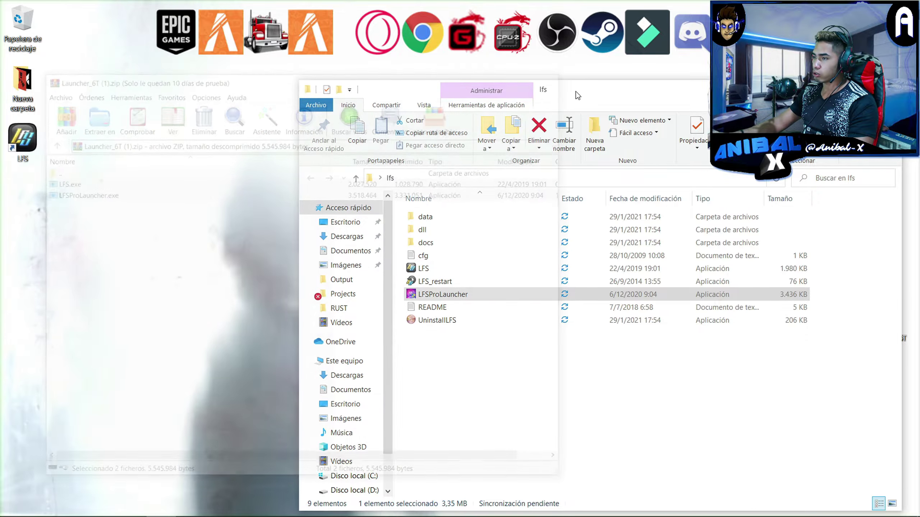
drag(579, 89, 393, 69)
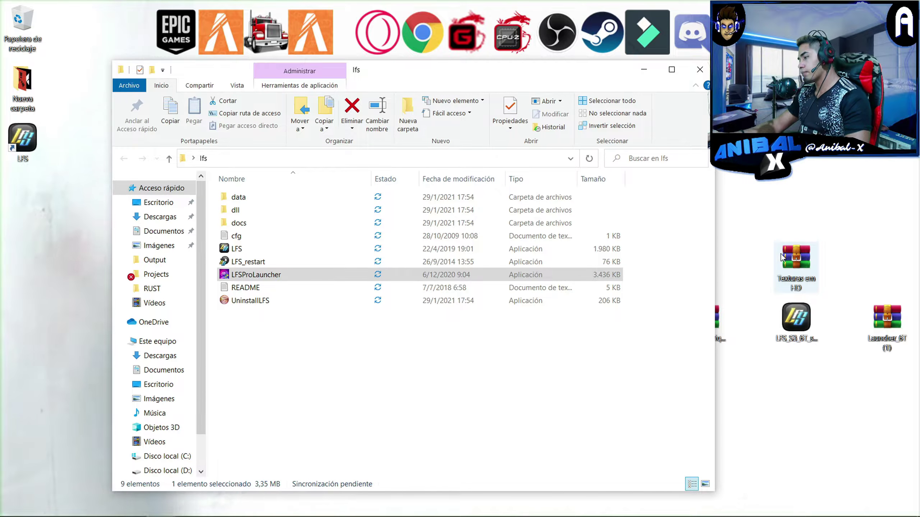
double_click(791, 256)
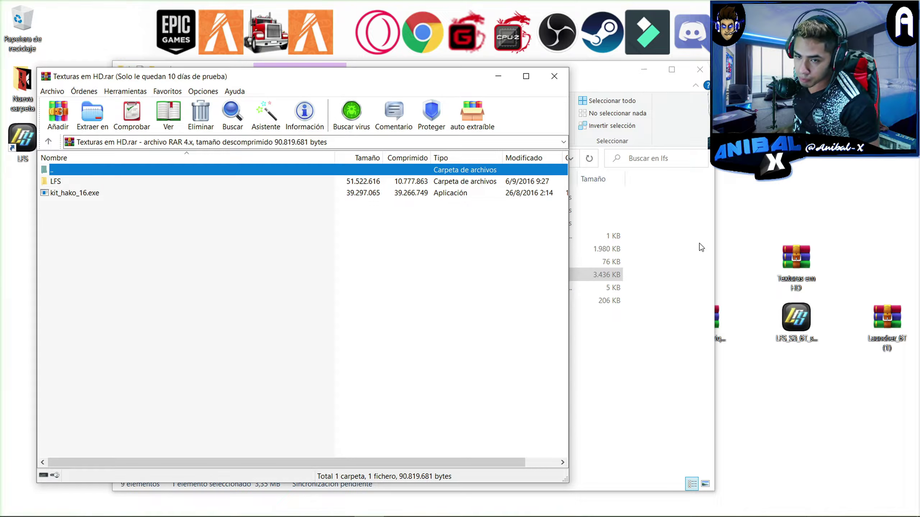
drag(616, 69, 798, 79)
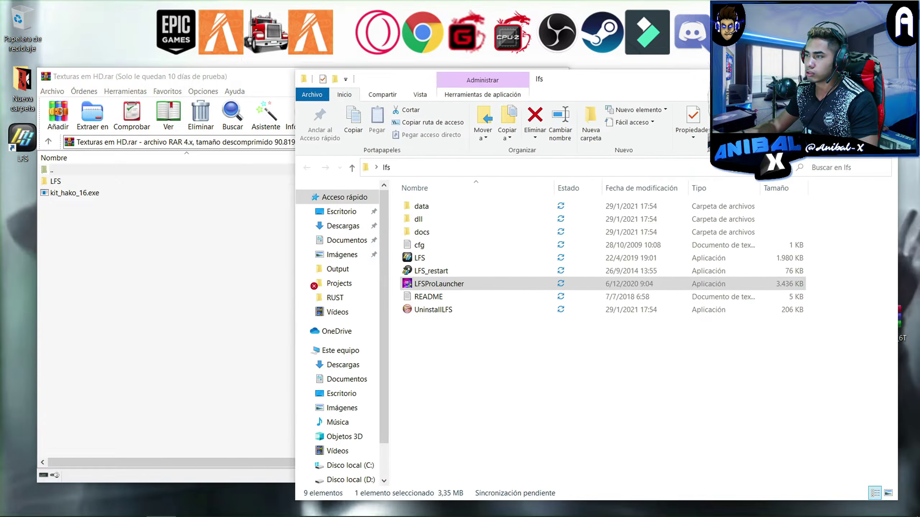
Step: Extract the data folder and cfg.txt from the archive's LFS folder into the lfs folder, replacing the existing files
click(126, 183)
double_click(127, 183)
click(124, 184)
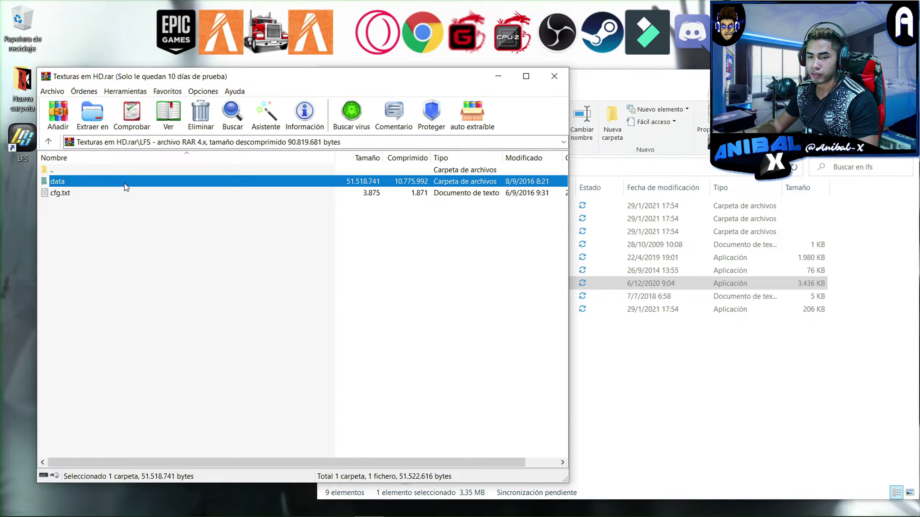
drag(81, 224, 681, 395)
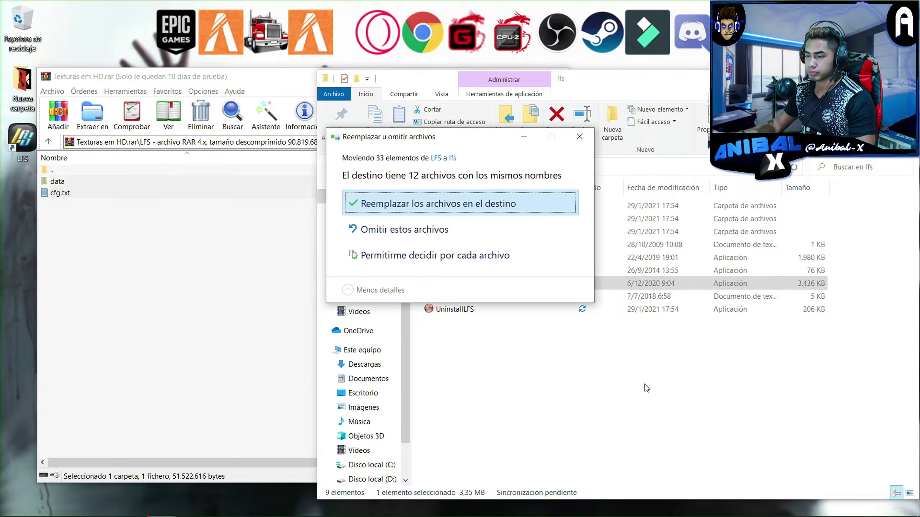
click(415, 204)
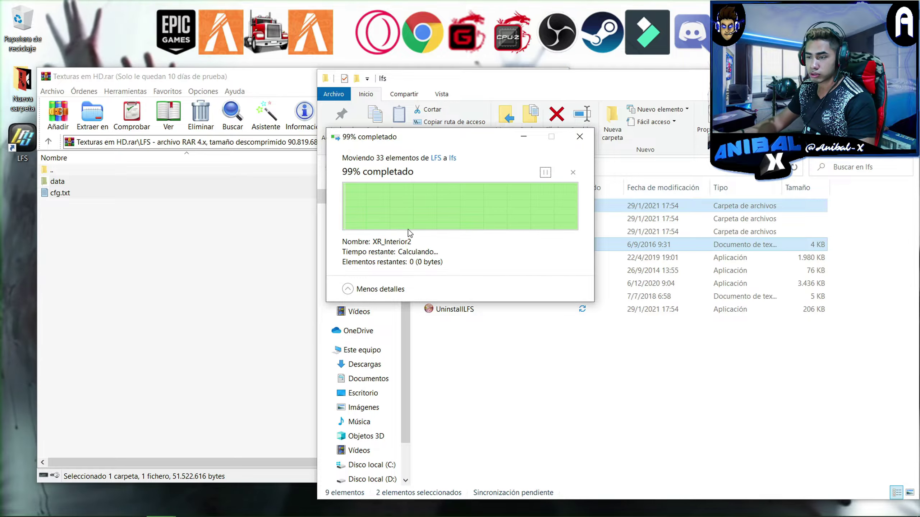
Step: Run kit_hako_16.exe from the archive's root and extract Kit Hakodesh 2016 into the desktop lfs folder, accepting its terms
double_click(79, 171)
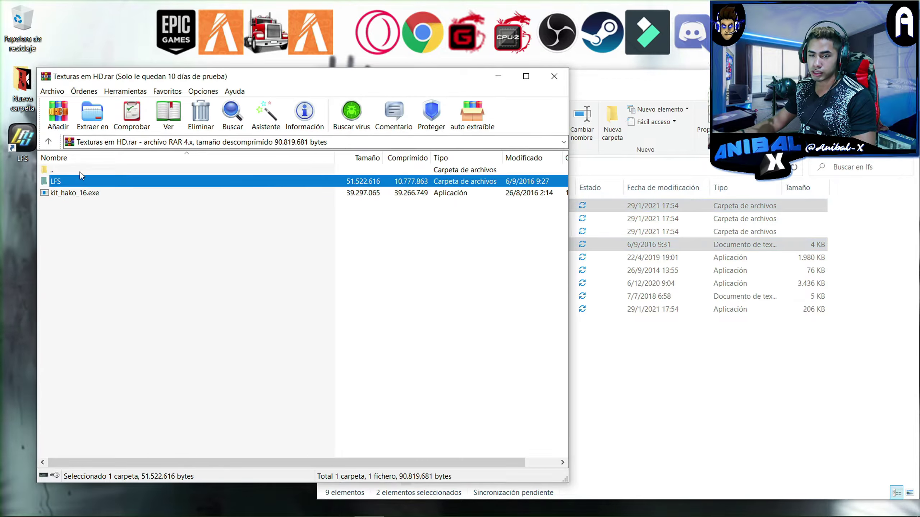
double_click(83, 192)
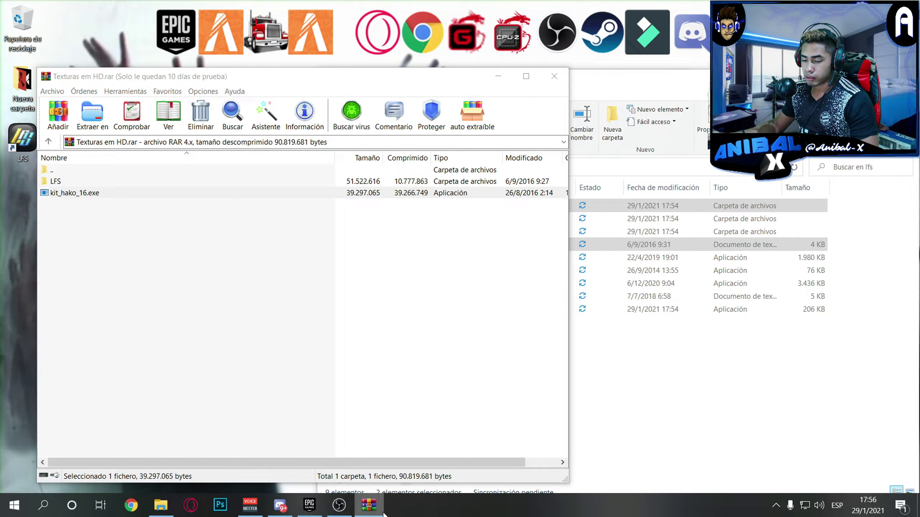
click(516, 363)
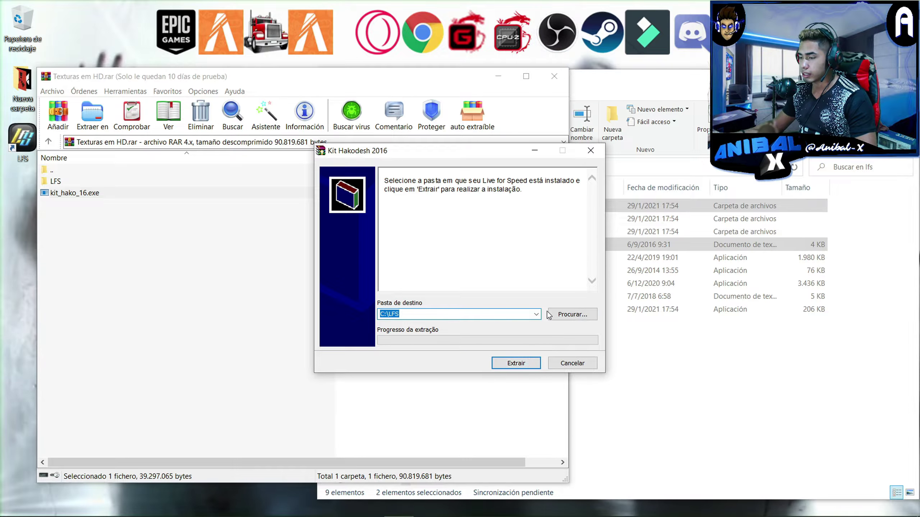
click(572, 315)
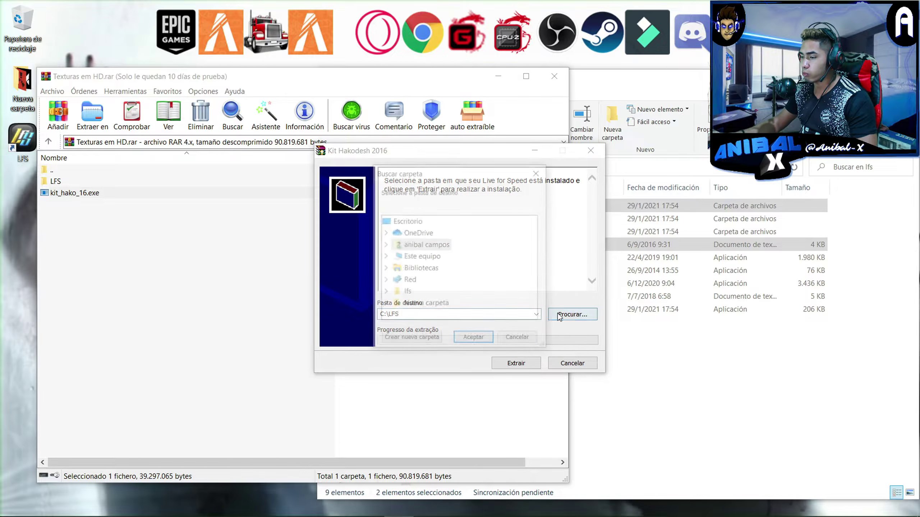
double_click(407, 293)
click(474, 339)
click(515, 363)
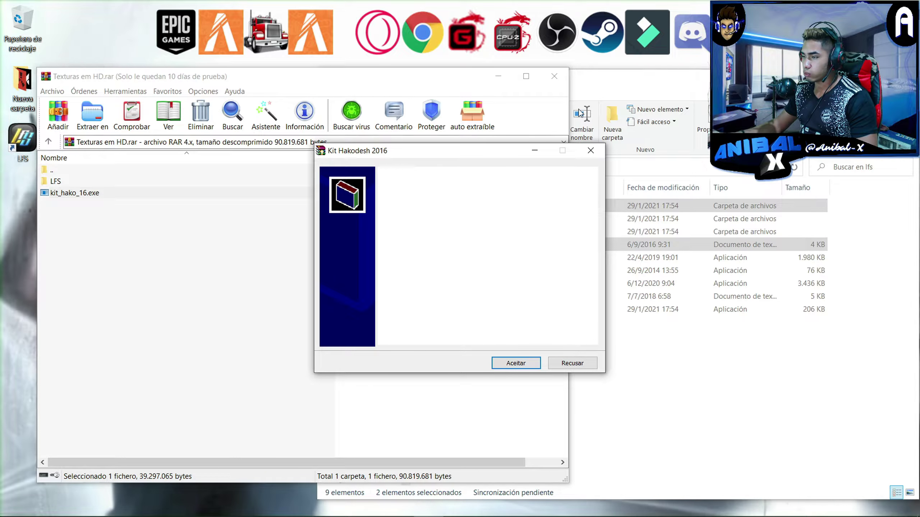
click(516, 363)
click(572, 314)
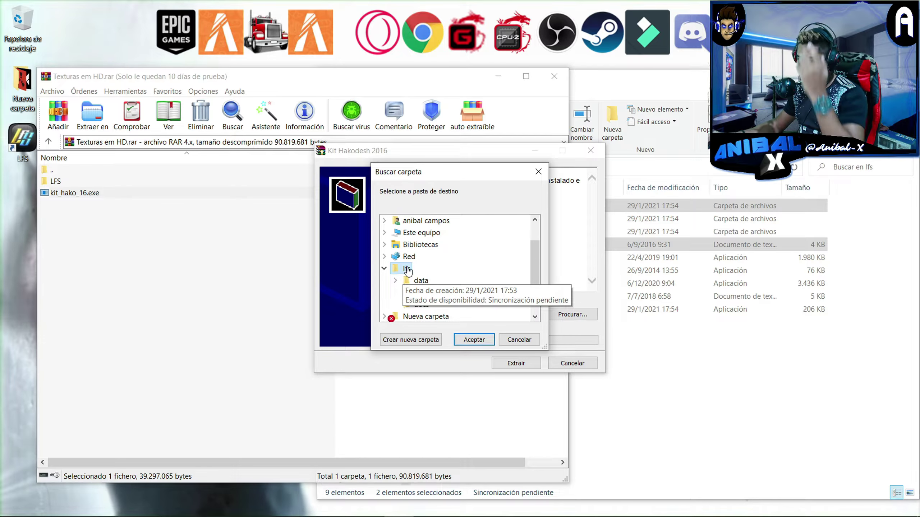
click(475, 340)
click(515, 362)
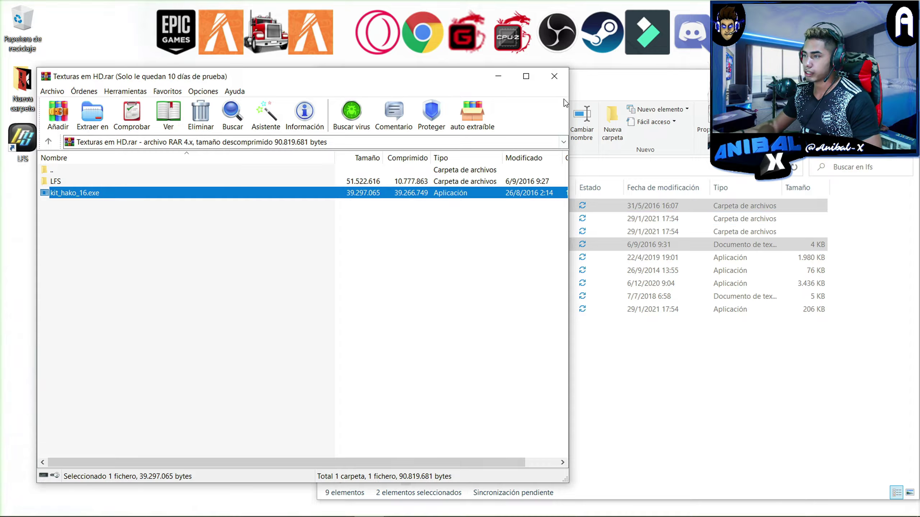
Step: Close the textures archive and open the S15_Henrique_Drifter_2014 (1) archive beside the lfs folder window
click(558, 80)
drag(500, 78, 383, 34)
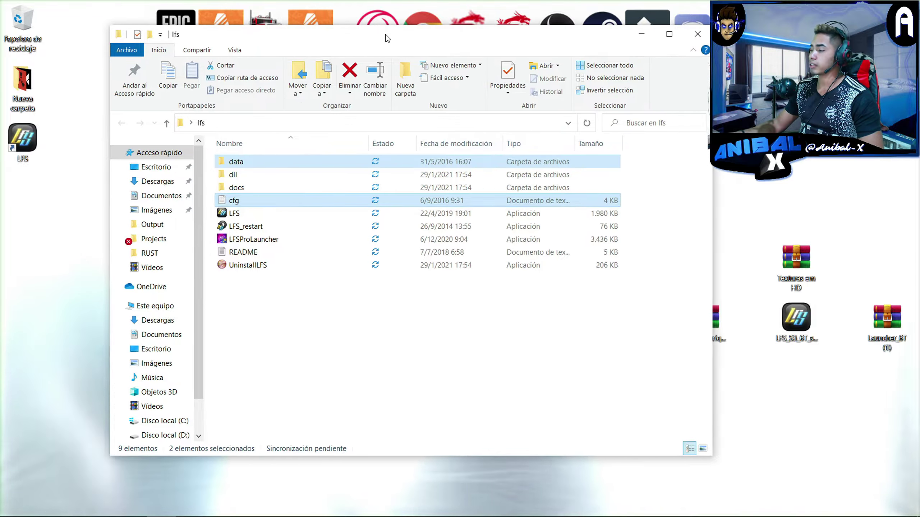
drag(719, 319, 857, 209)
double_click(862, 210)
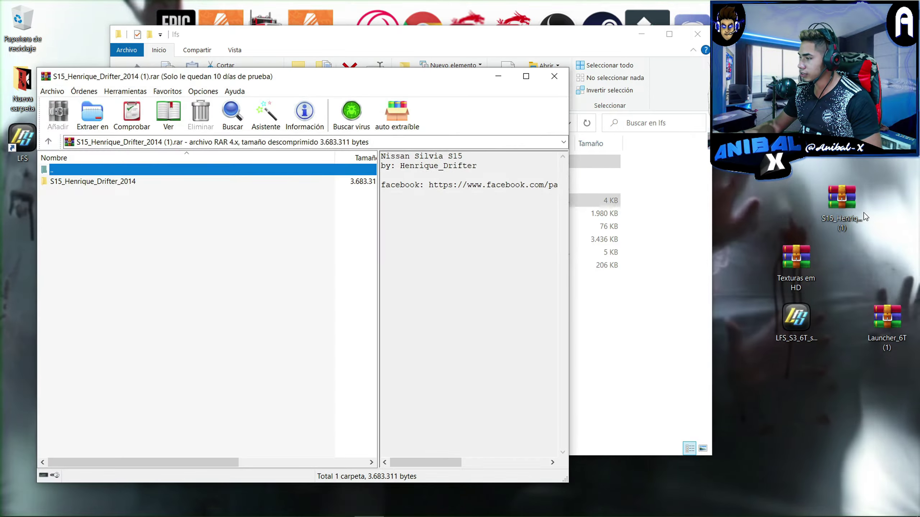
drag(276, 83, 679, 77)
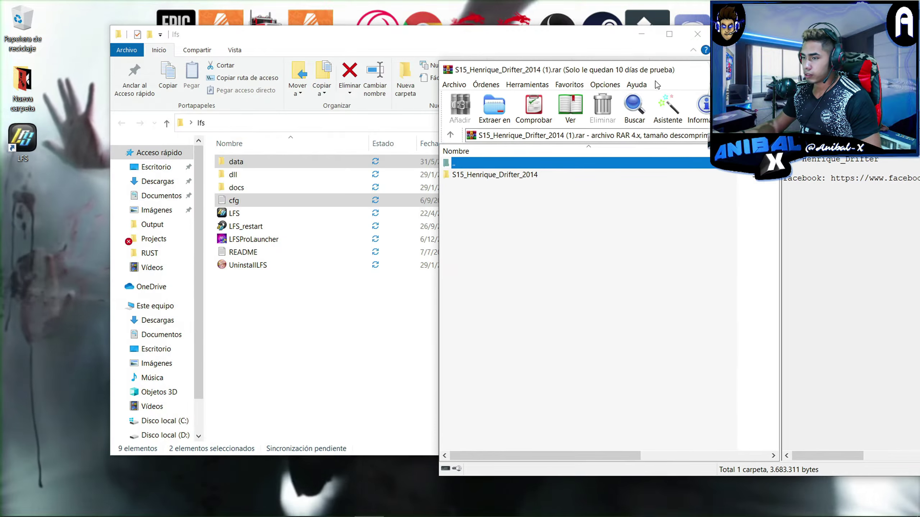
Step: Extract the data and template folders from S15_Henrique_Drifter_2014 into the lfs folder, replacing XR.vob
click(489, 176)
double_click(489, 175)
drag(490, 215, 479, 177)
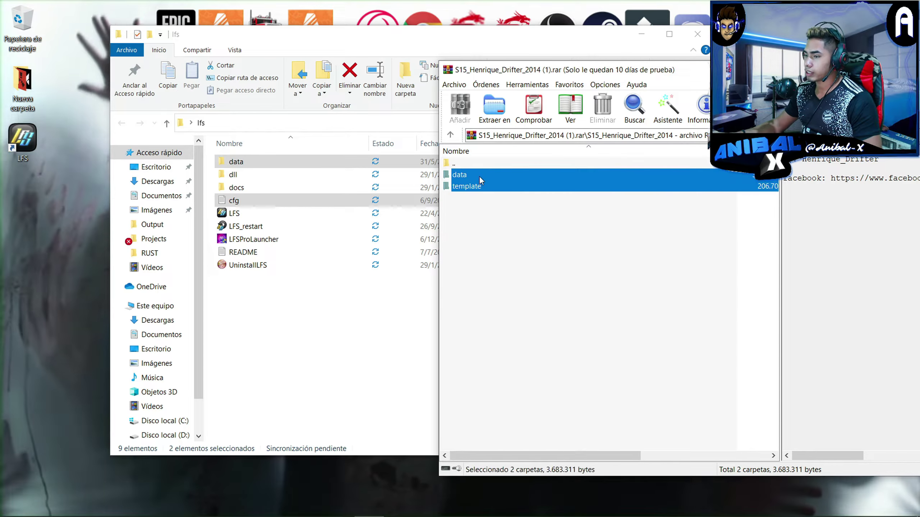
drag(399, 272, 390, 291)
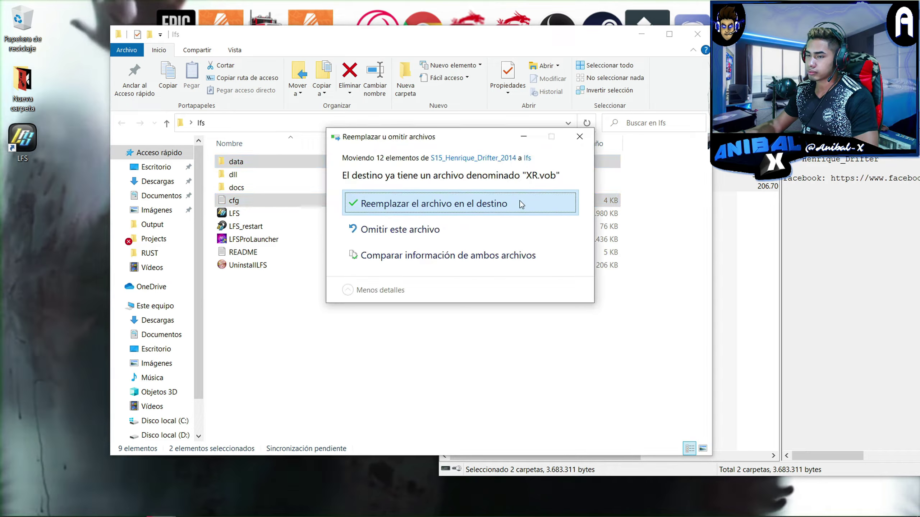
click(507, 201)
Step: Compare the data folder in the S15 archive with the one in the lfs folder, and close both windows
click(751, 236)
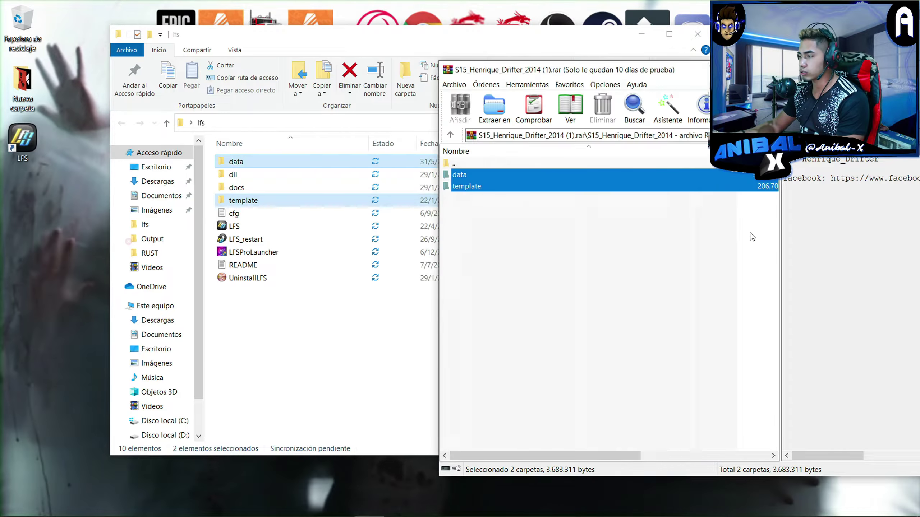
drag(492, 207, 492, 179)
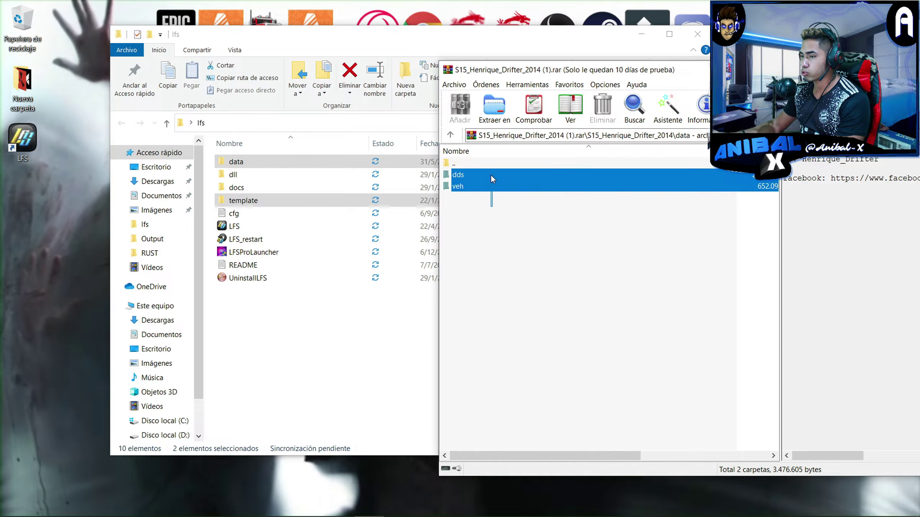
double_click(286, 165)
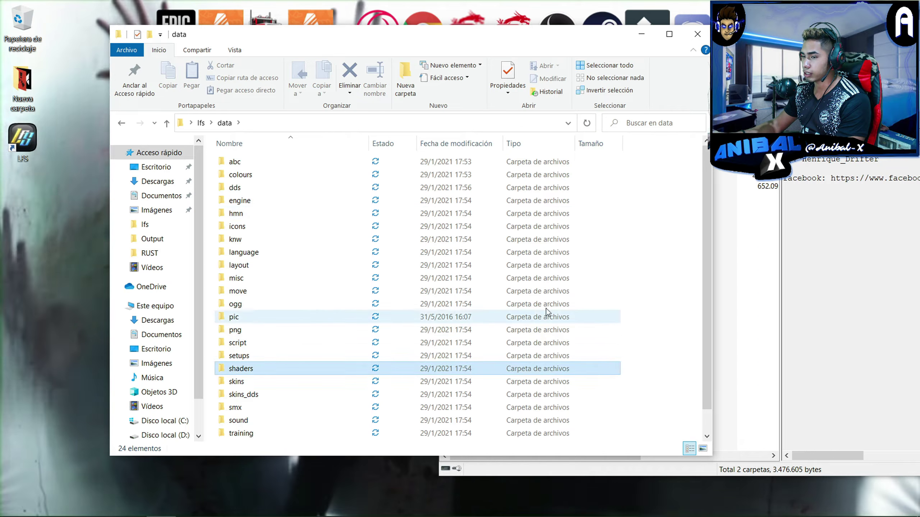
key(alt+F4)
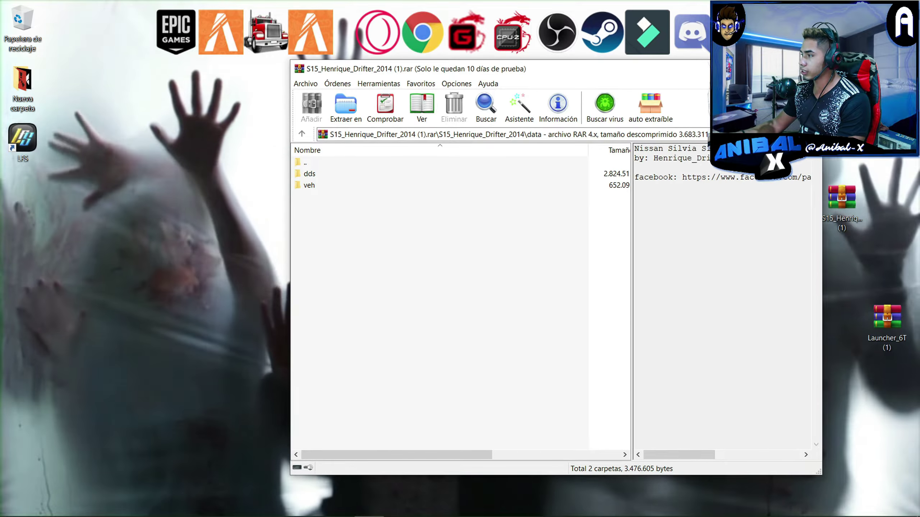
key(alt+F4)
Step: Reopen the desktop lfs folder, run LFSProLauncher, log in with the prefilled account and start Live for Speed
double_click(651, 201)
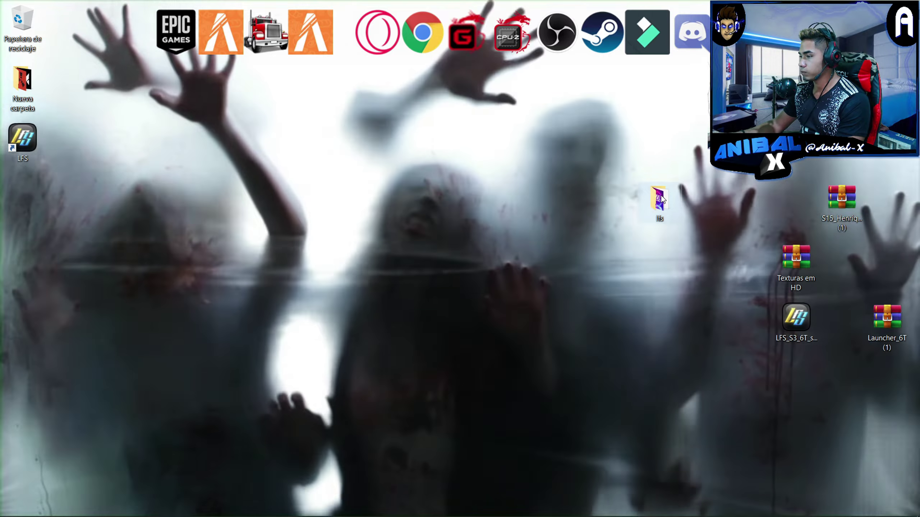
click(273, 252)
double_click(272, 253)
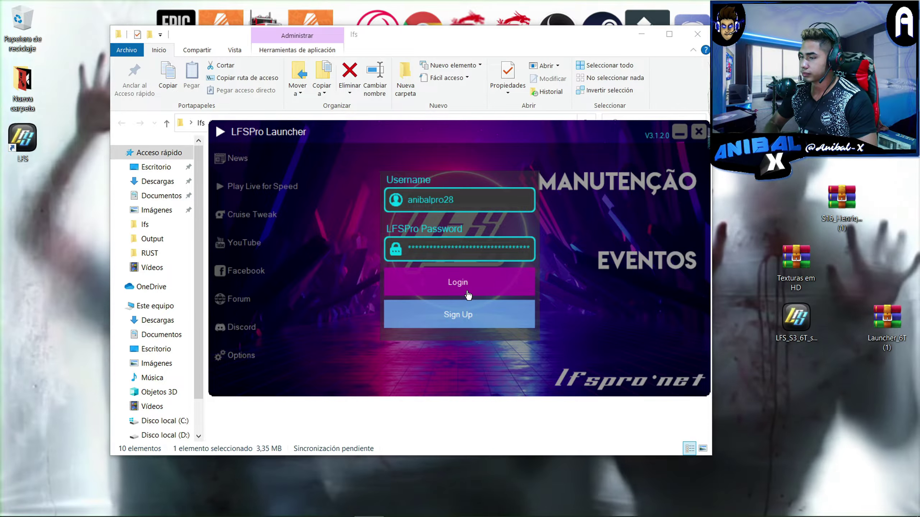
click(467, 293)
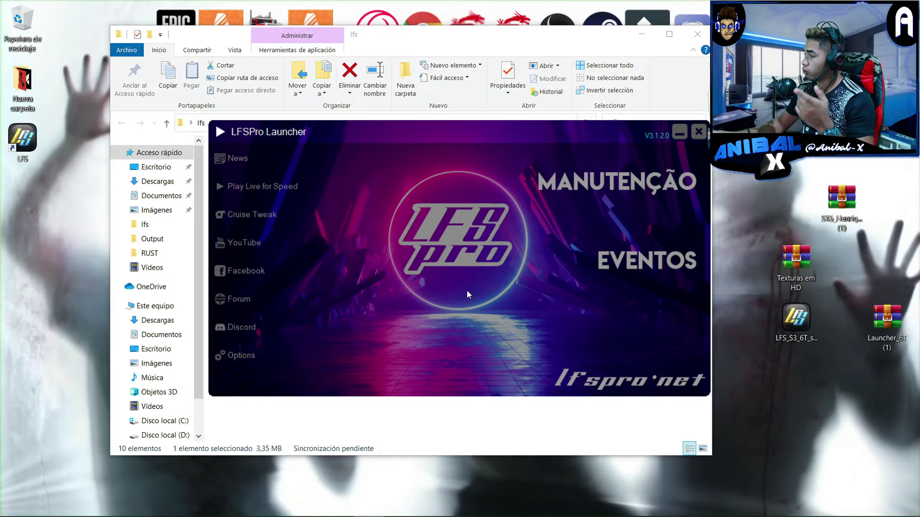
click(258, 186)
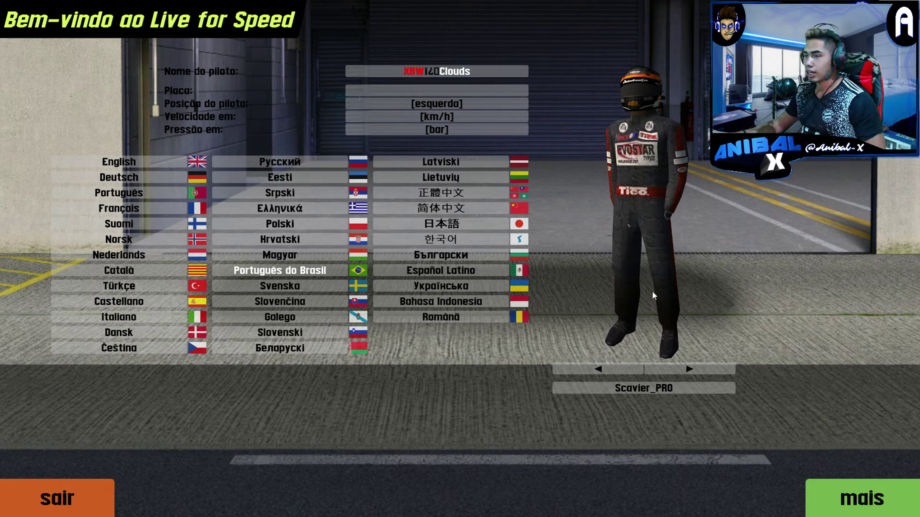
Step: Keep the driver and language settings on the welcome screen and accept the Live for Speed agreement
click(847, 512)
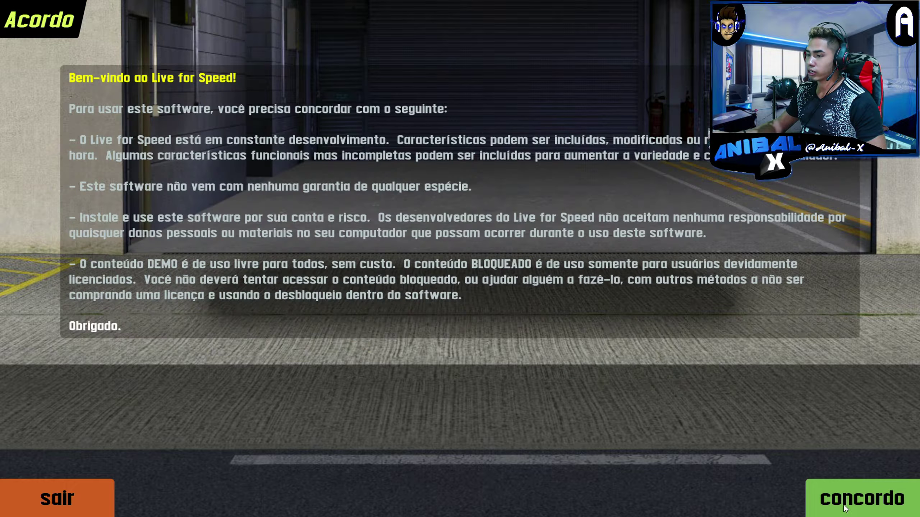
click(878, 498)
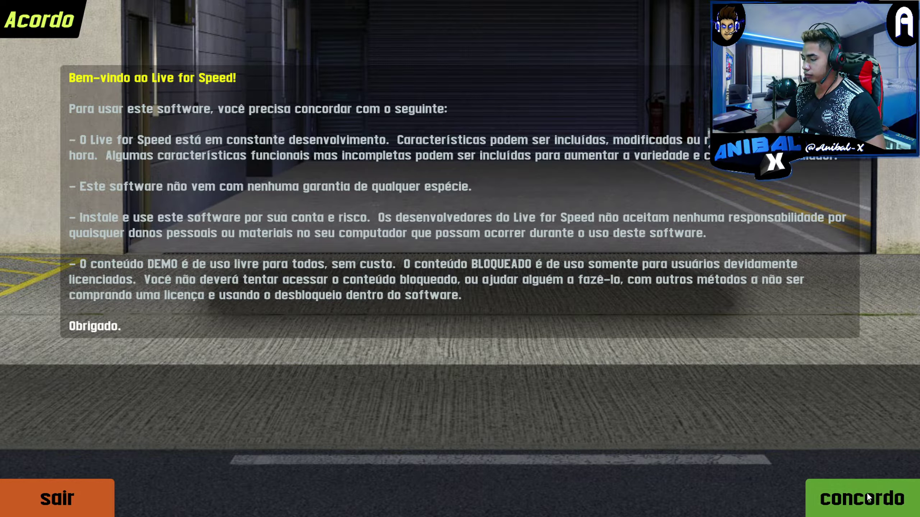
click(856, 490)
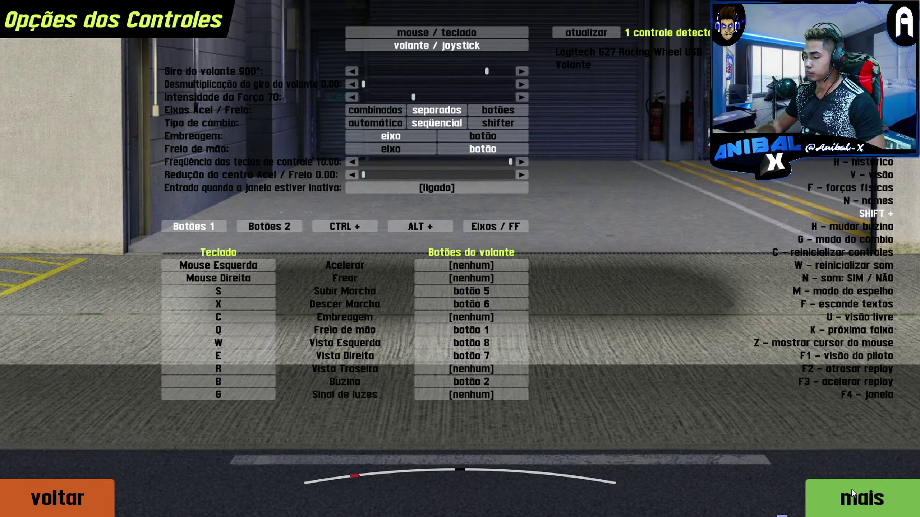
Step: Select mouse / teclado as the control type and continue past the five tips to finish the initial setup
click(861, 493)
click(68, 497)
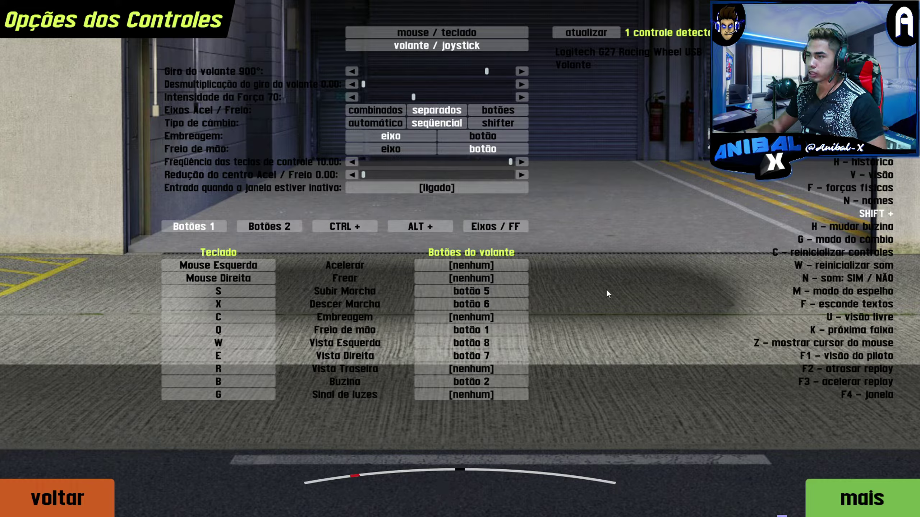
click(439, 33)
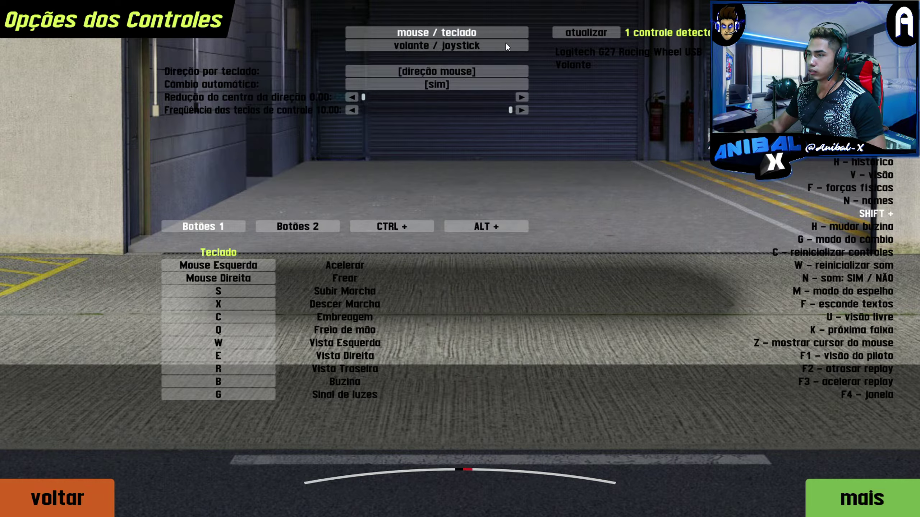
click(853, 507)
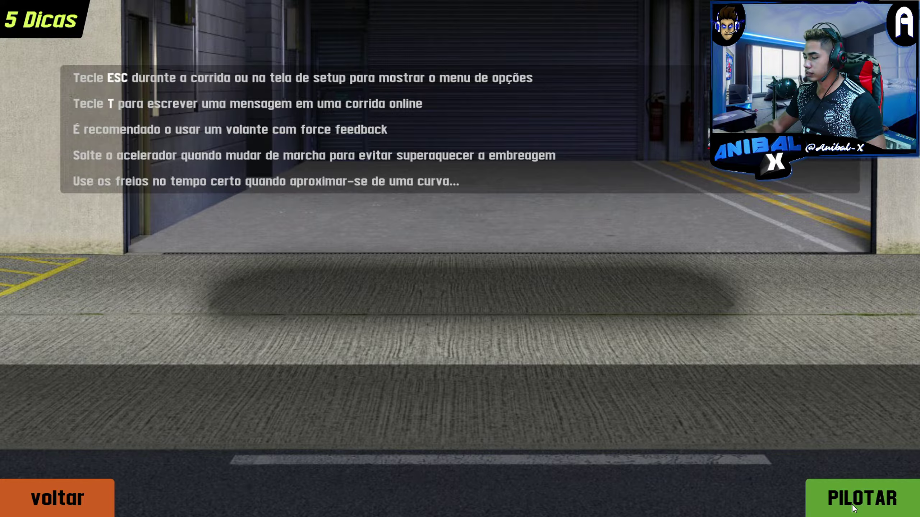
click(852, 504)
Step: Look through the game options, change the game language to Español Latino and return to the main screen
click(837, 351)
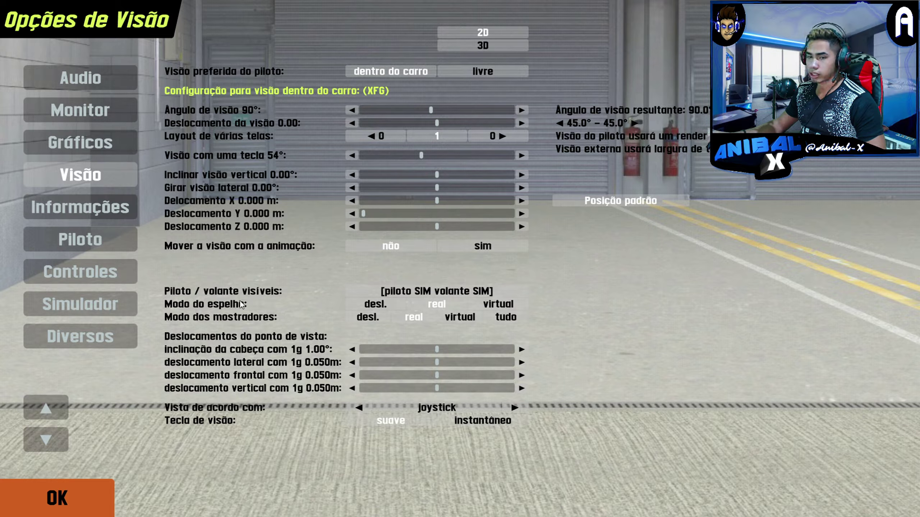
click(76, 334)
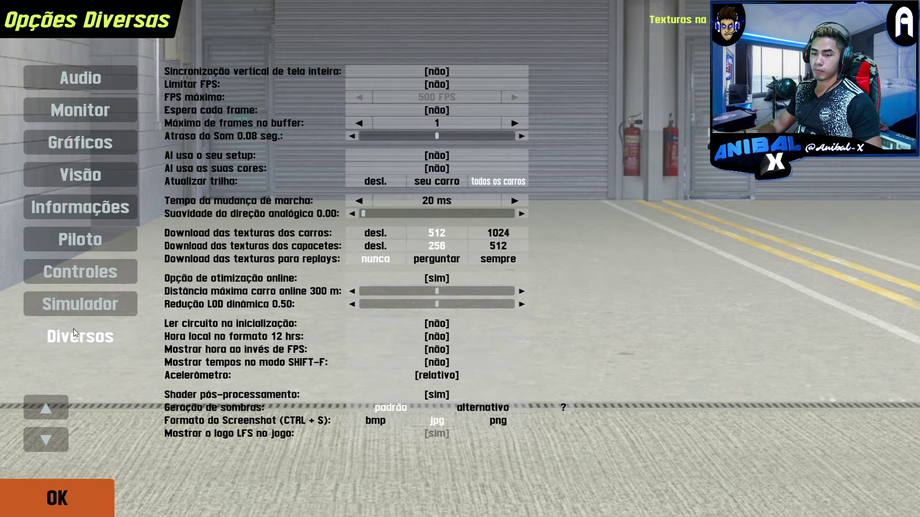
click(79, 278)
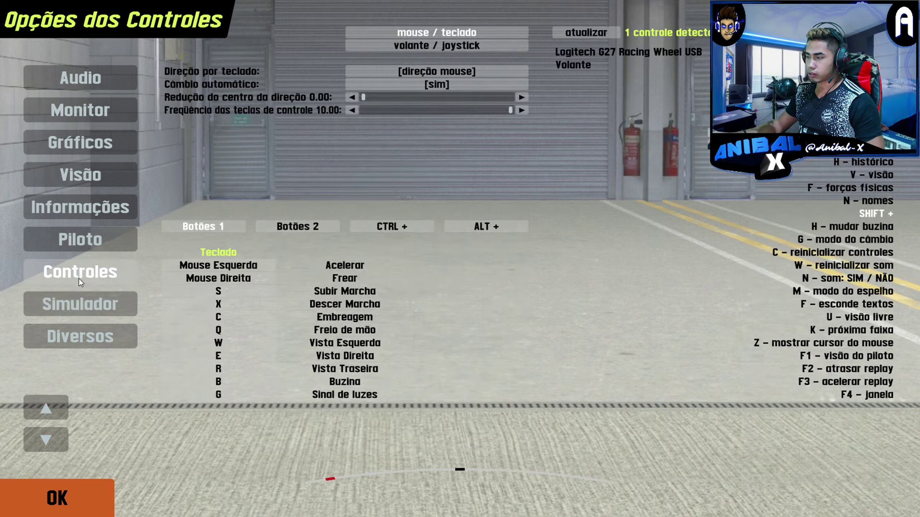
click(80, 299)
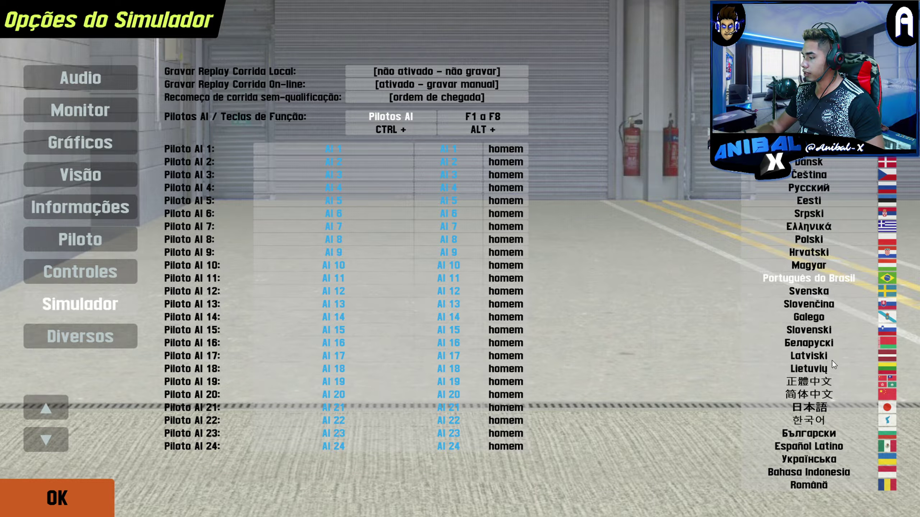
click(827, 447)
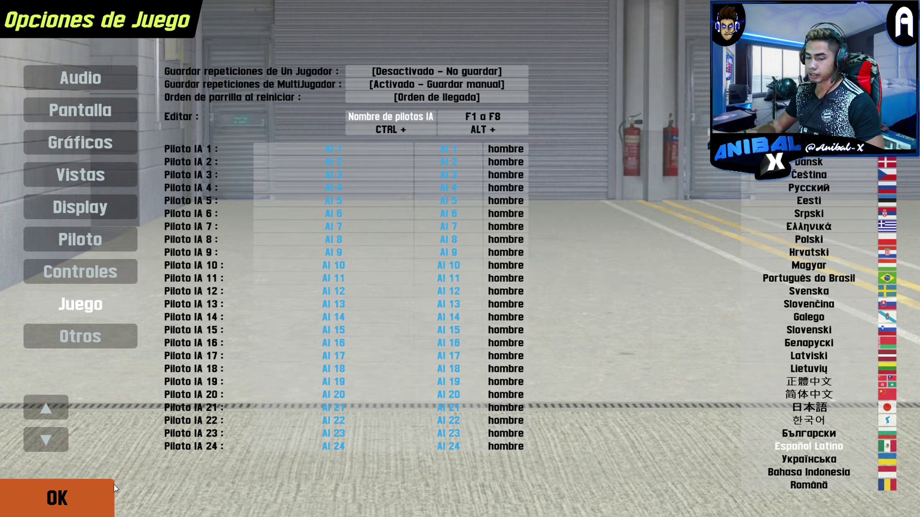
click(91, 494)
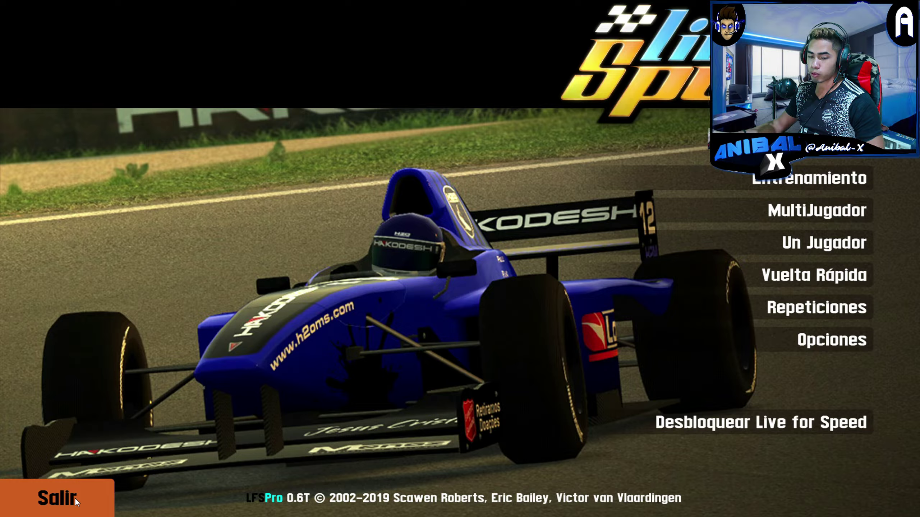
Step: Unlock Live for Speed S3 with the registered username and the account's online password, and accept the welcome message
click(812, 427)
click(476, 94)
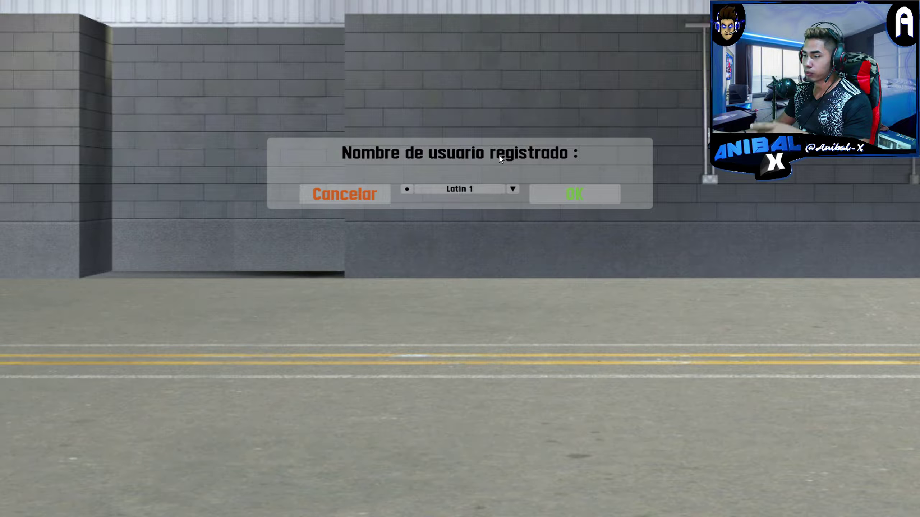
text(anibalpro28)
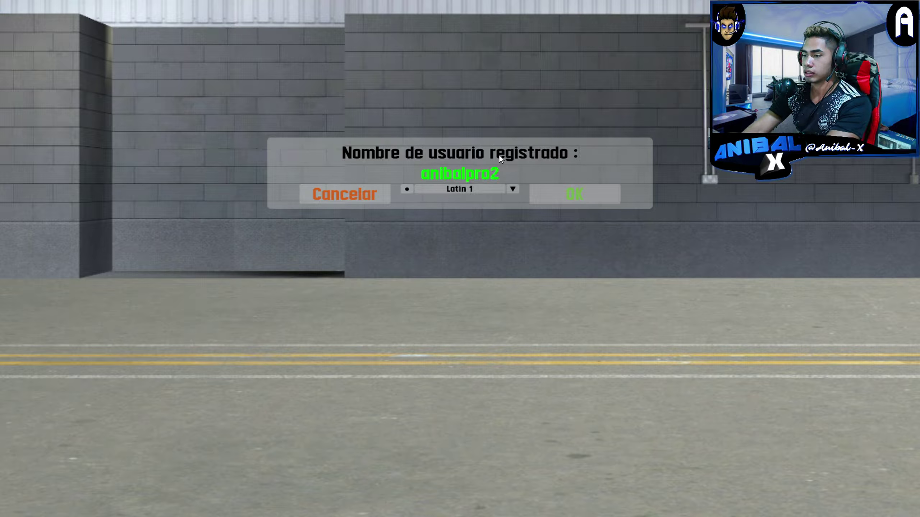
click(561, 196)
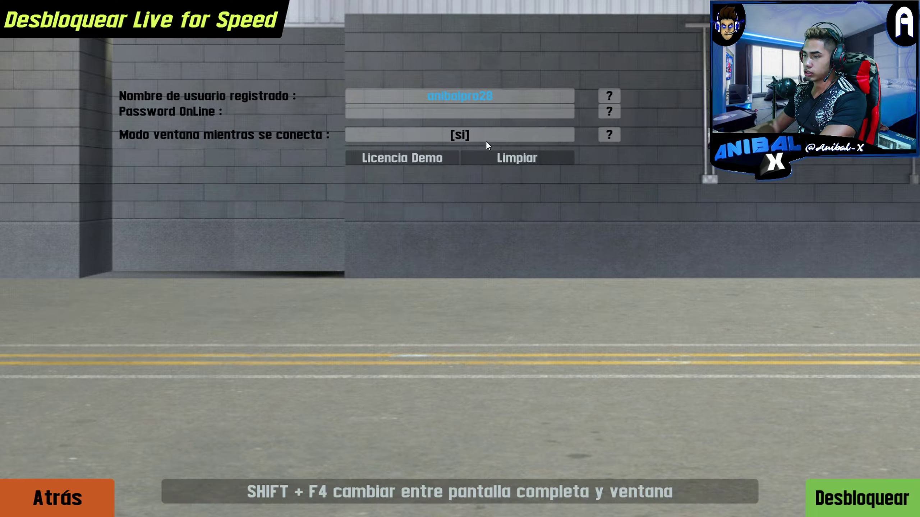
click(486, 116)
text(***********)
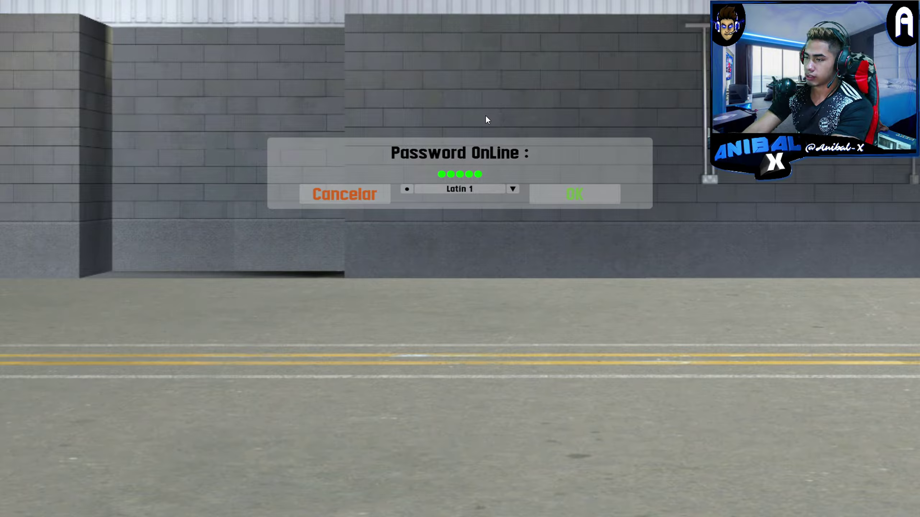
key(Return)
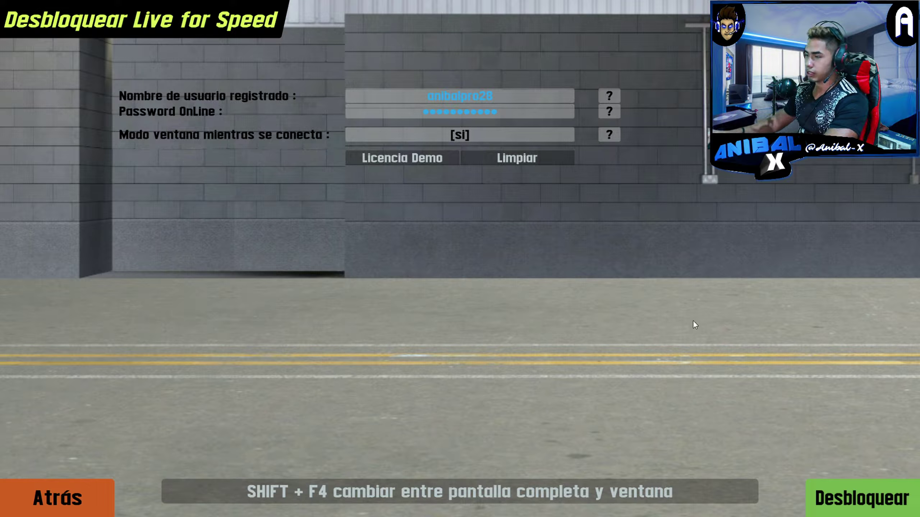
click(861, 495)
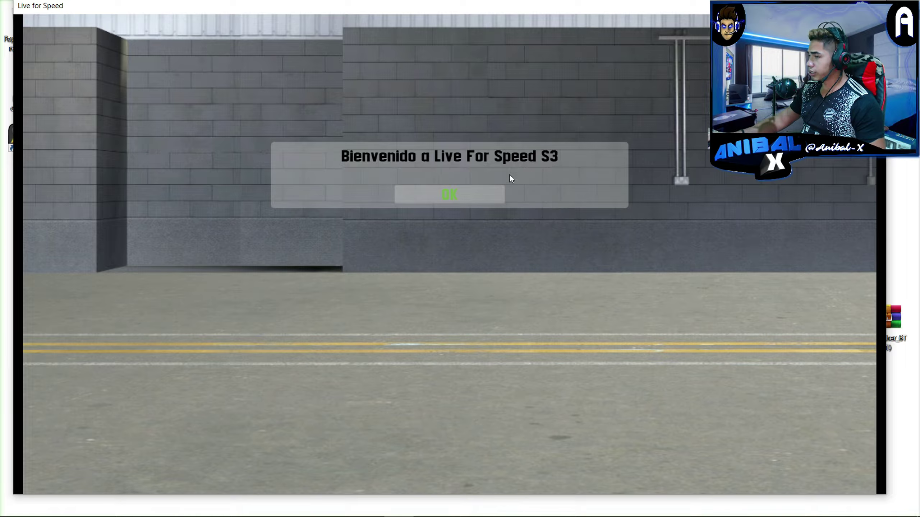
click(485, 198)
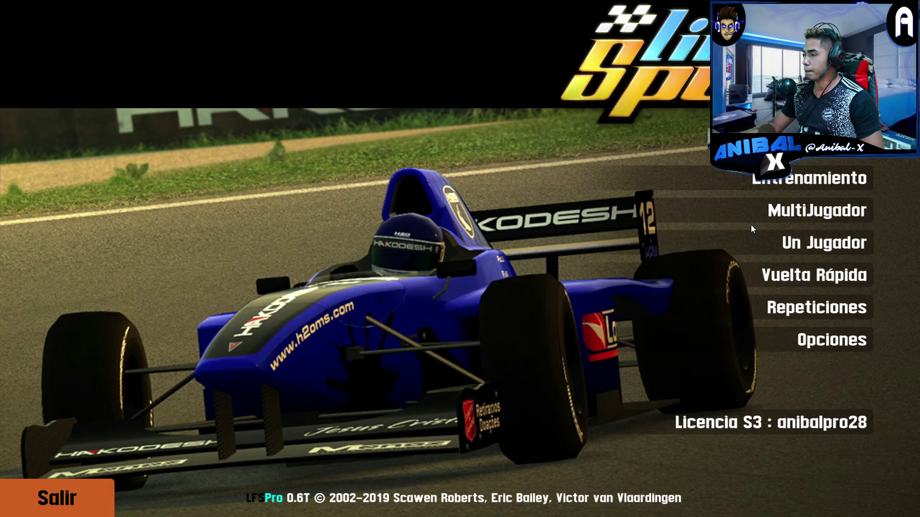
Step: Browse the multiplayer server list, join the DiStreet Tweak Paradise server and open the in-game menu
click(766, 209)
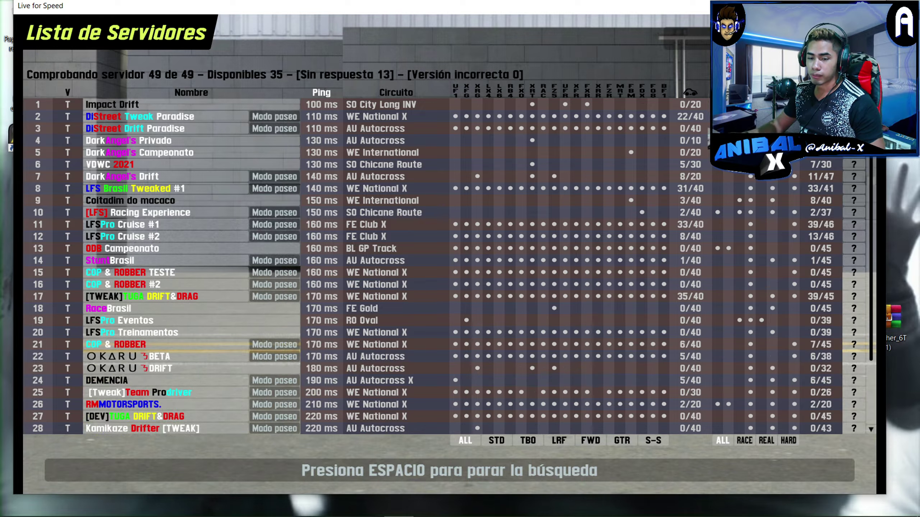
scroll(168, 305, down, 7)
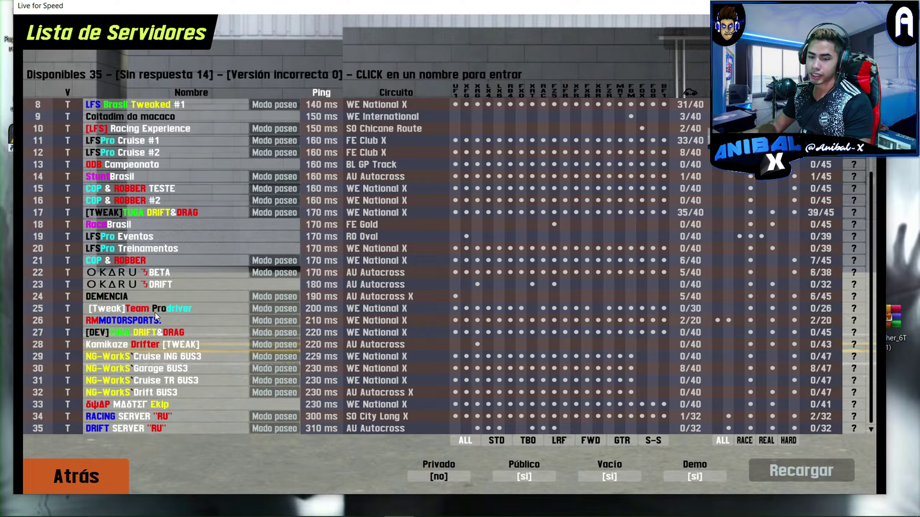
scroll(155, 313, up, 7)
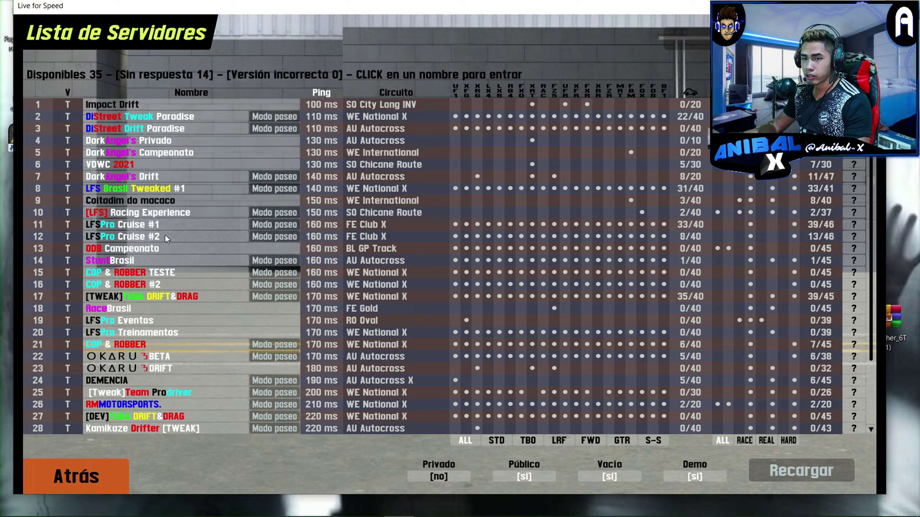
click(202, 118)
click(824, 476)
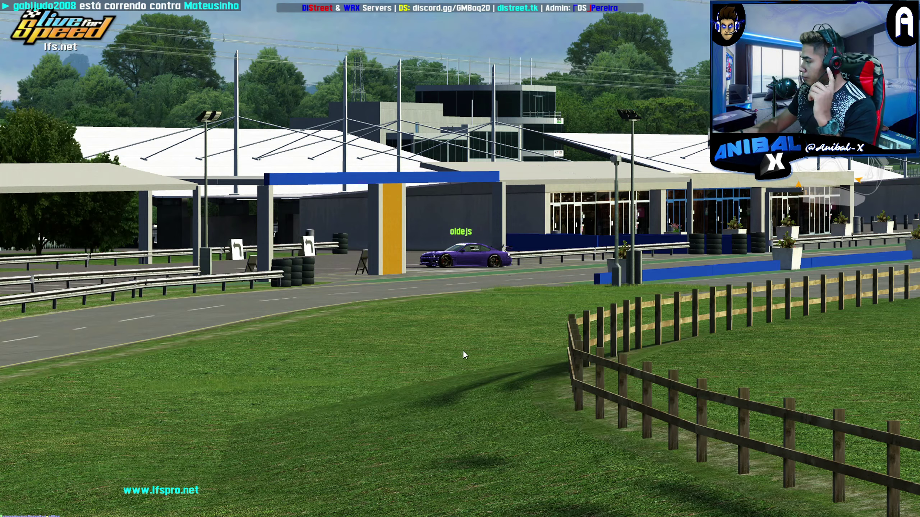
key(Escape)
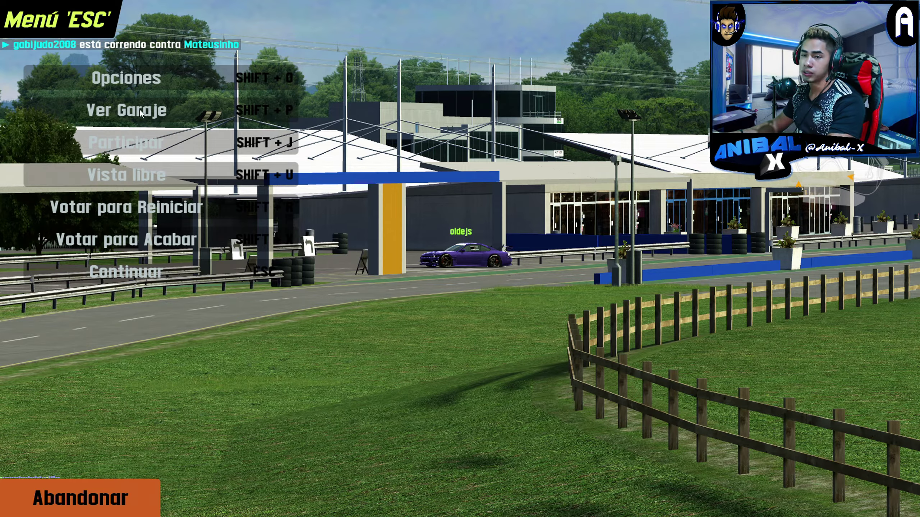